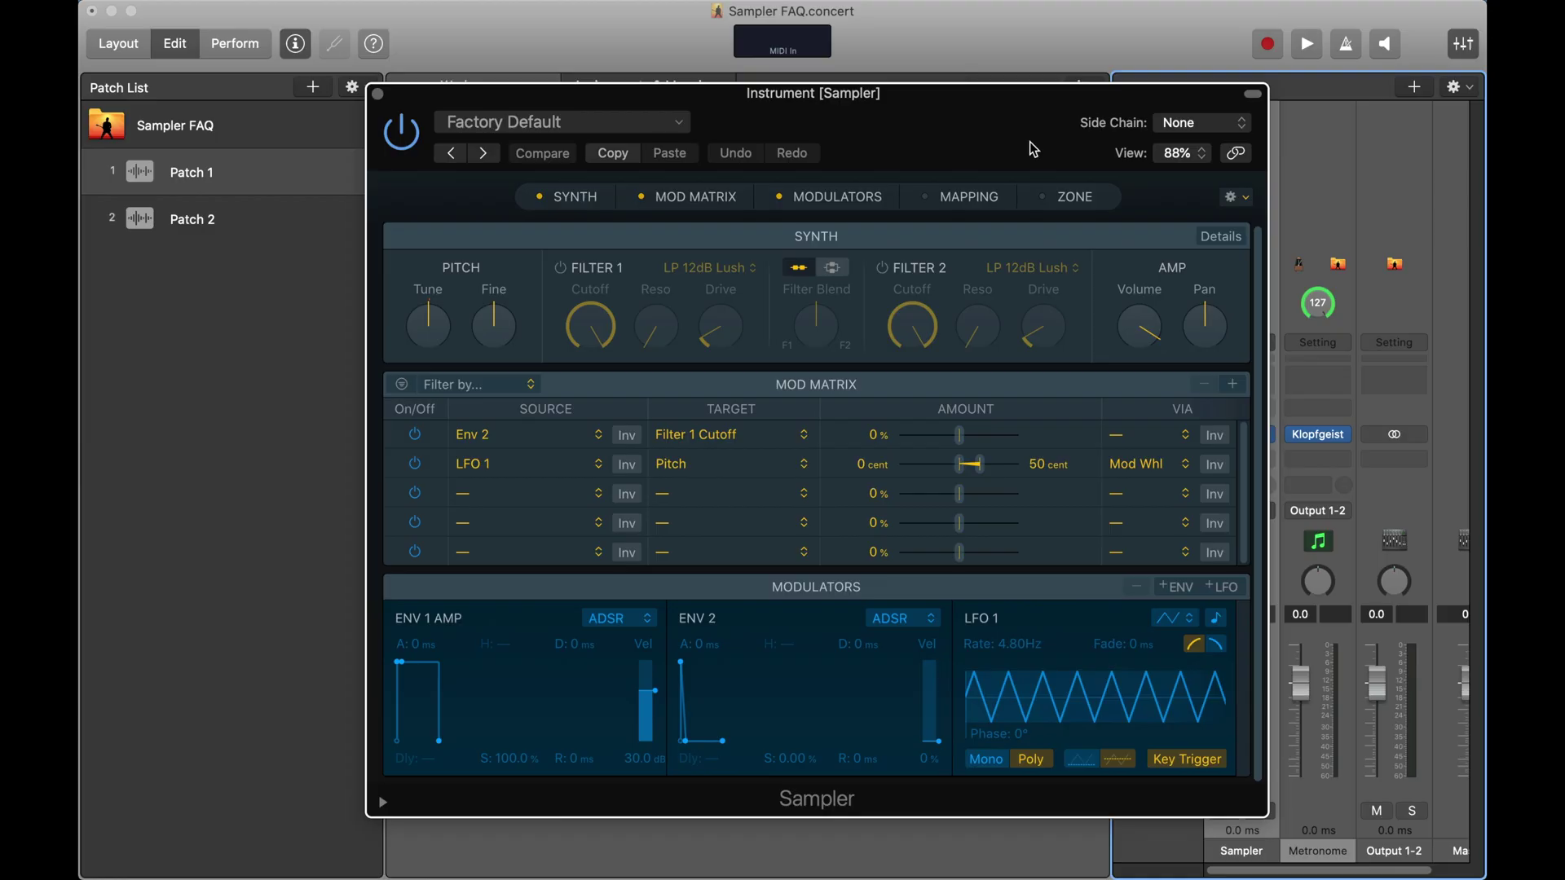
Switch the Sampler window to its empty Mapping section.
{"action": "left_click", "coordinate": [955, 202]}
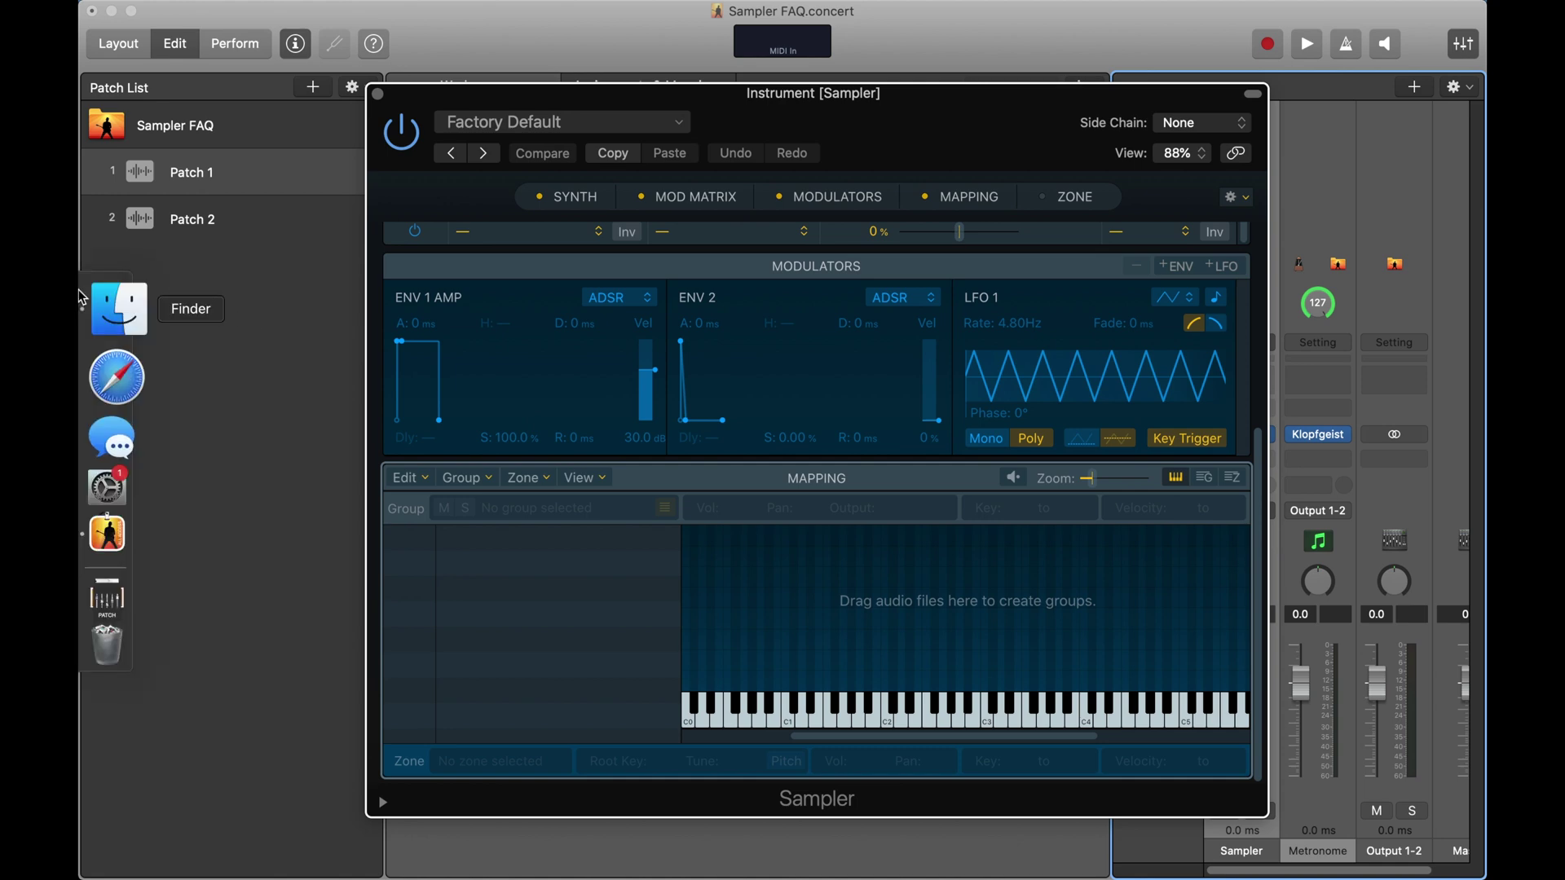
Drag Drum.wav, Piano.wav, Solo Boy.wav and SoundScape.wav from the Desktop onto the Sampler mapping keyboard.
{"action": "left_click", "coordinate": [85, 300]}
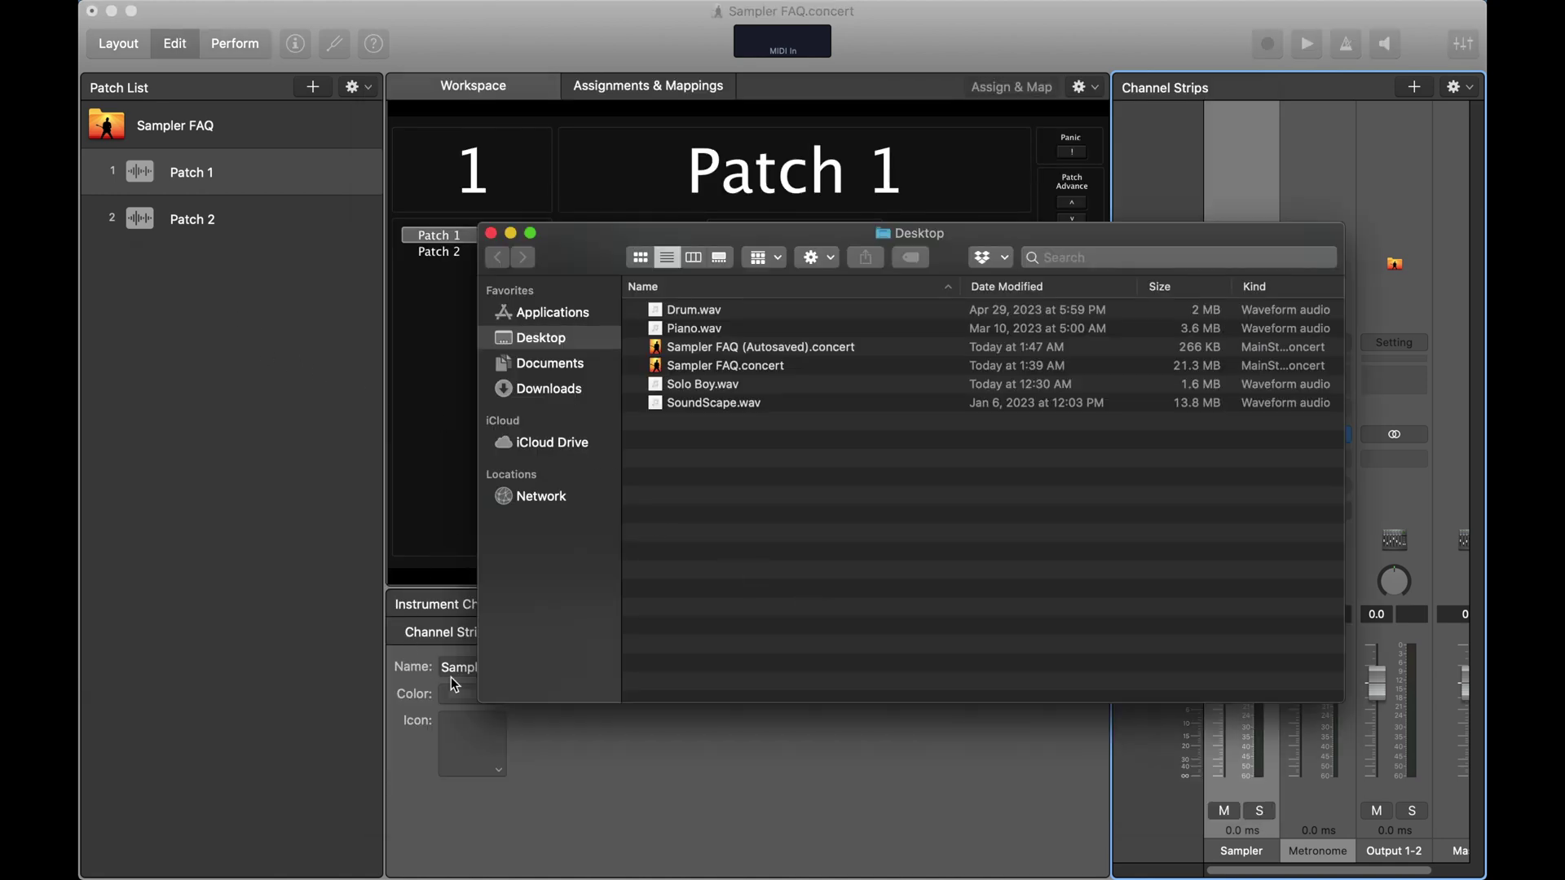
{"action": "left_click", "coordinate": [736, 404]}
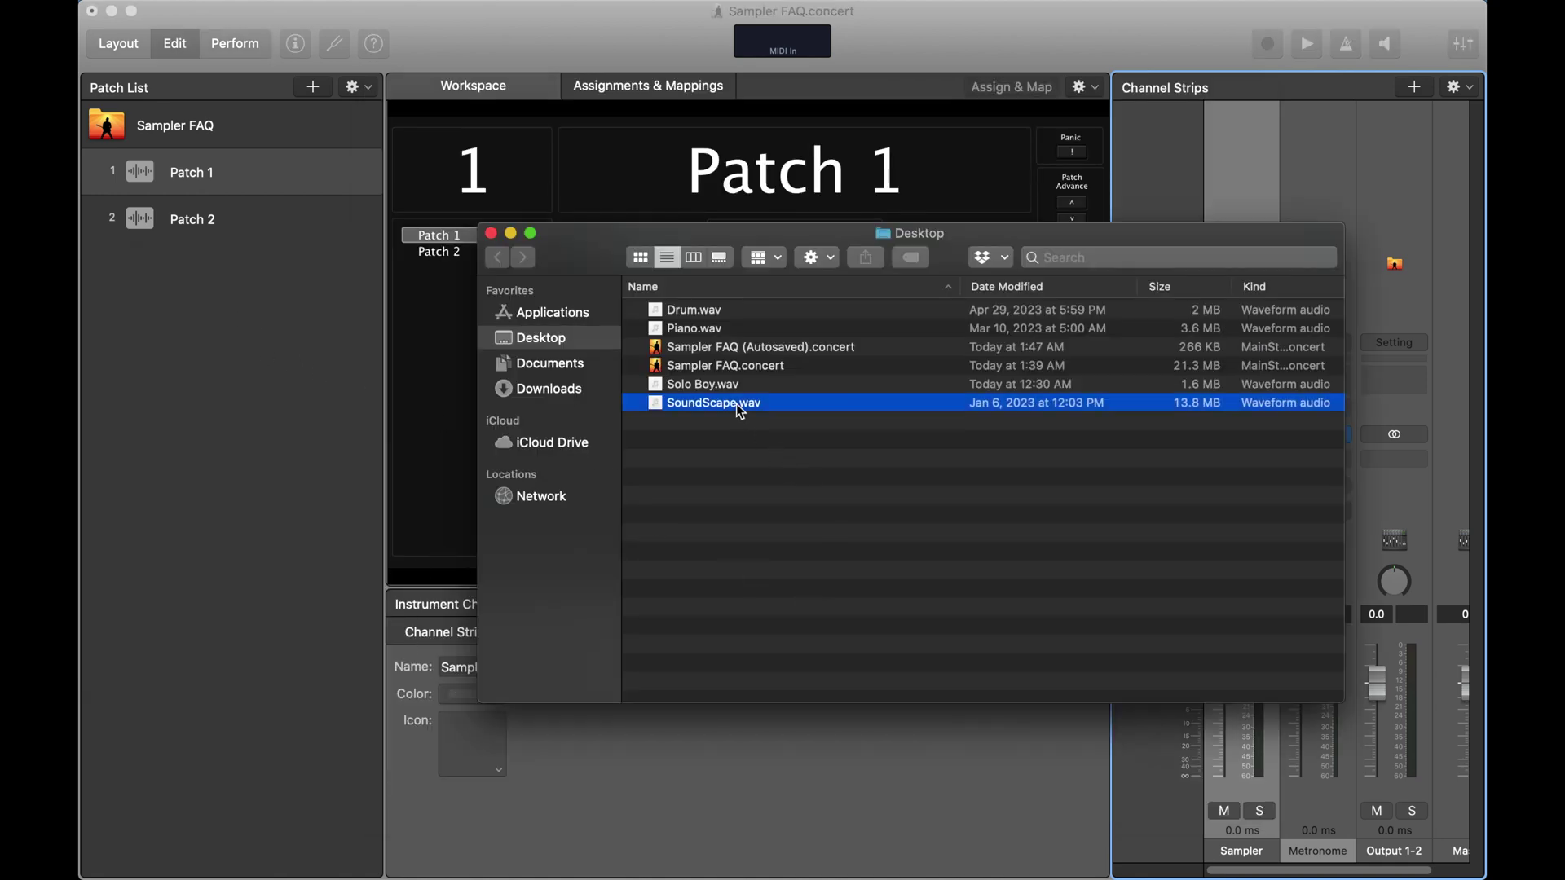
{"action": "left_click", "coordinate": [688, 384], "text": "super"}
{"action": "left_click", "coordinate": [682, 328], "text": "super"}
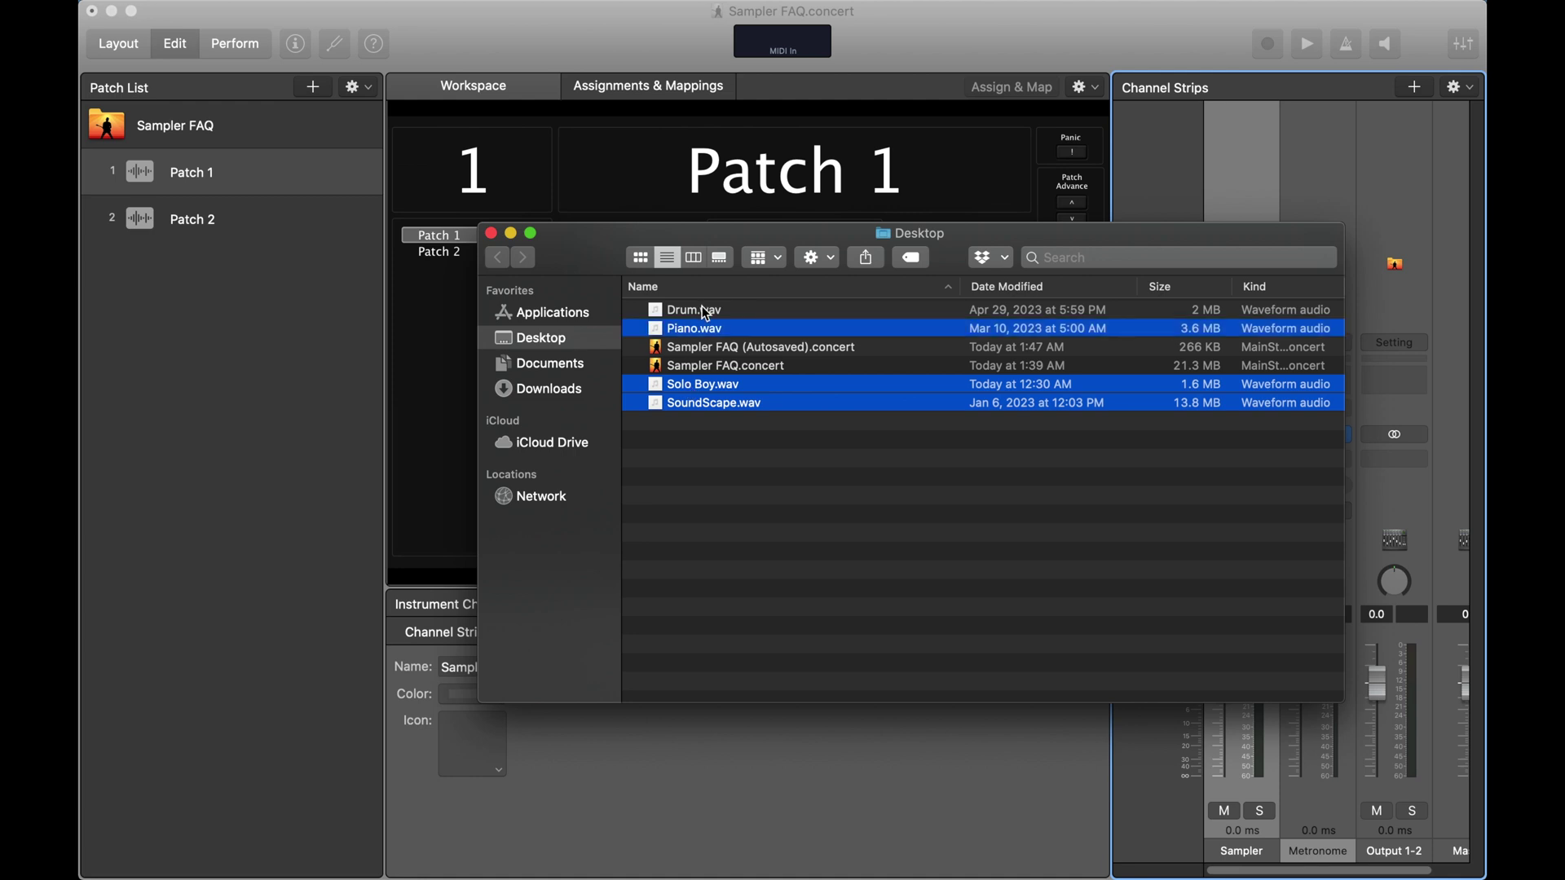
{"action": "left_click", "coordinate": [703, 309], "text": "super"}
{"action": "left_click_drag", "start_coordinate": [740, 311], "coordinate": [429, 594]}
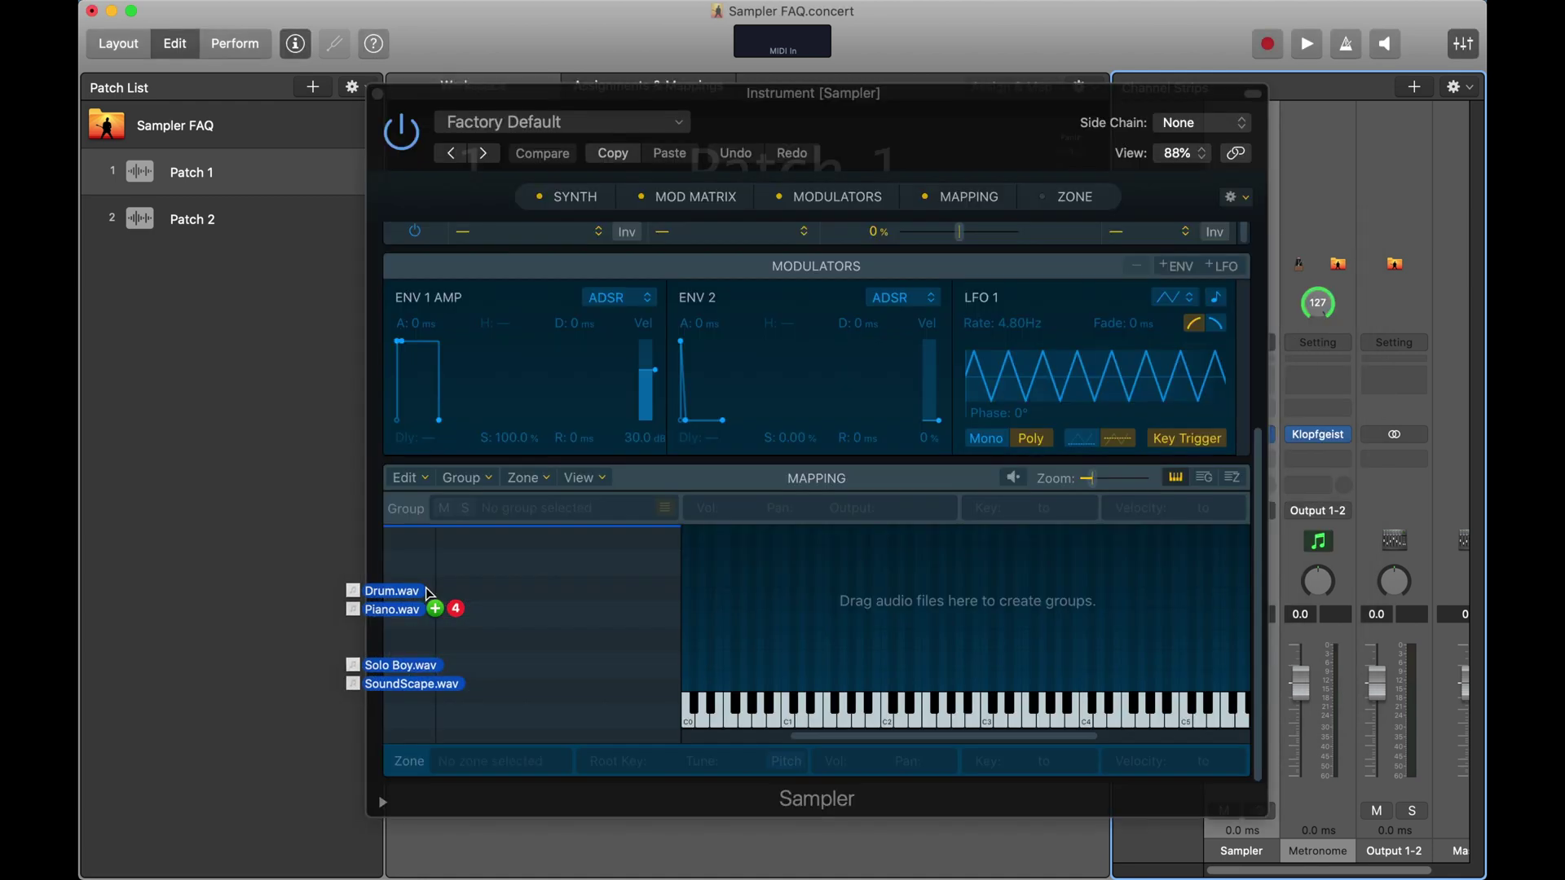
{"action": "left_click_drag", "start_coordinate": [430, 594], "coordinate": [788, 692]}
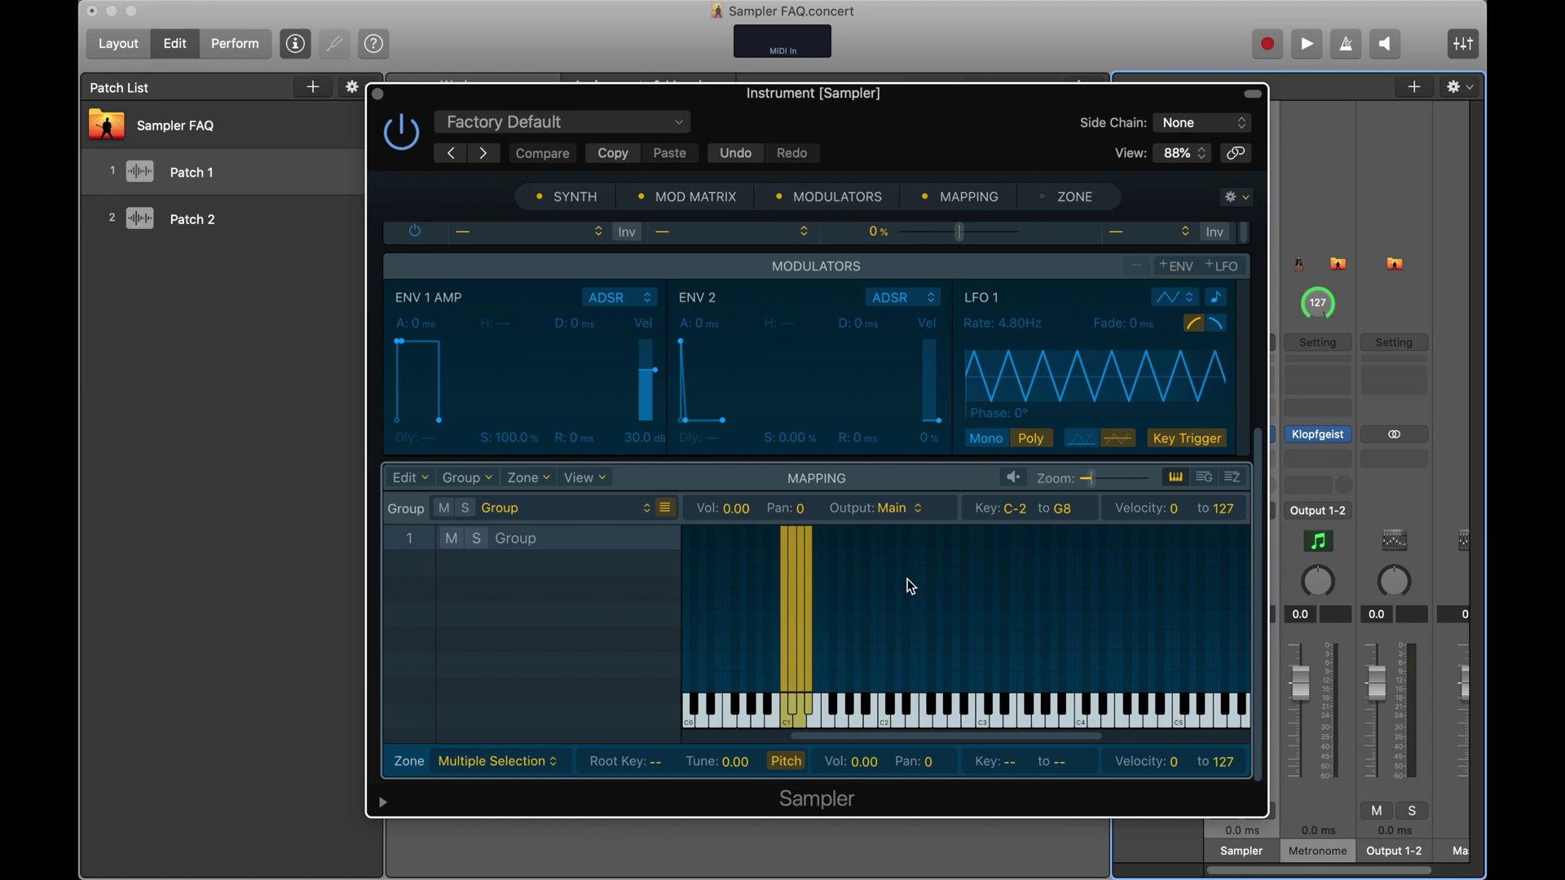
{"action": "left_click", "coordinate": [534, 477]}
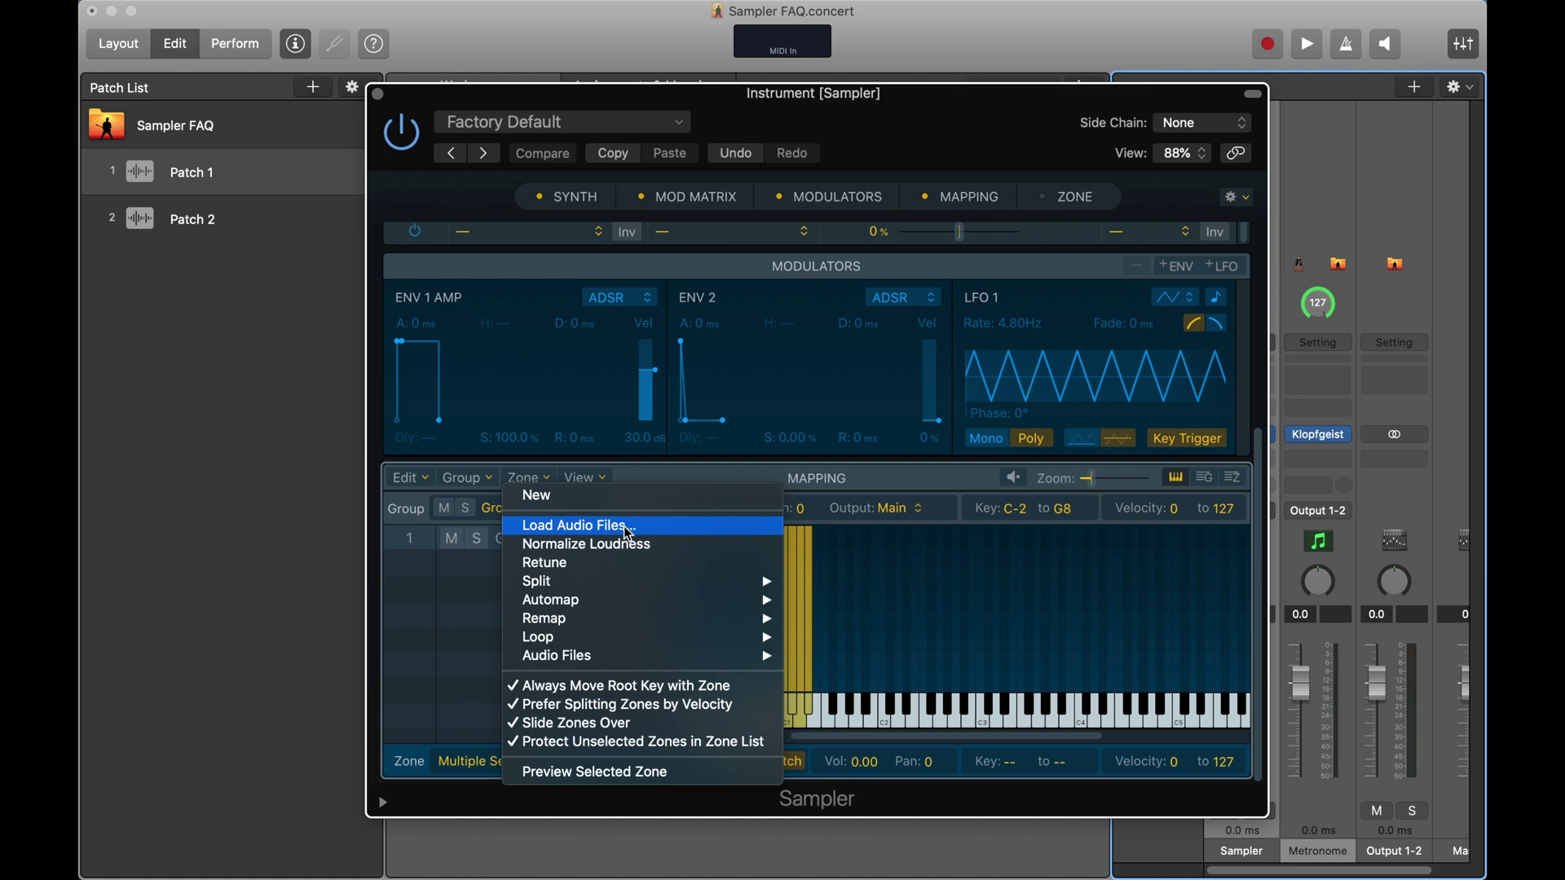
{"action": "left_click", "coordinate": [867, 590]}
{"action": "left_click", "coordinate": [750, 632]}
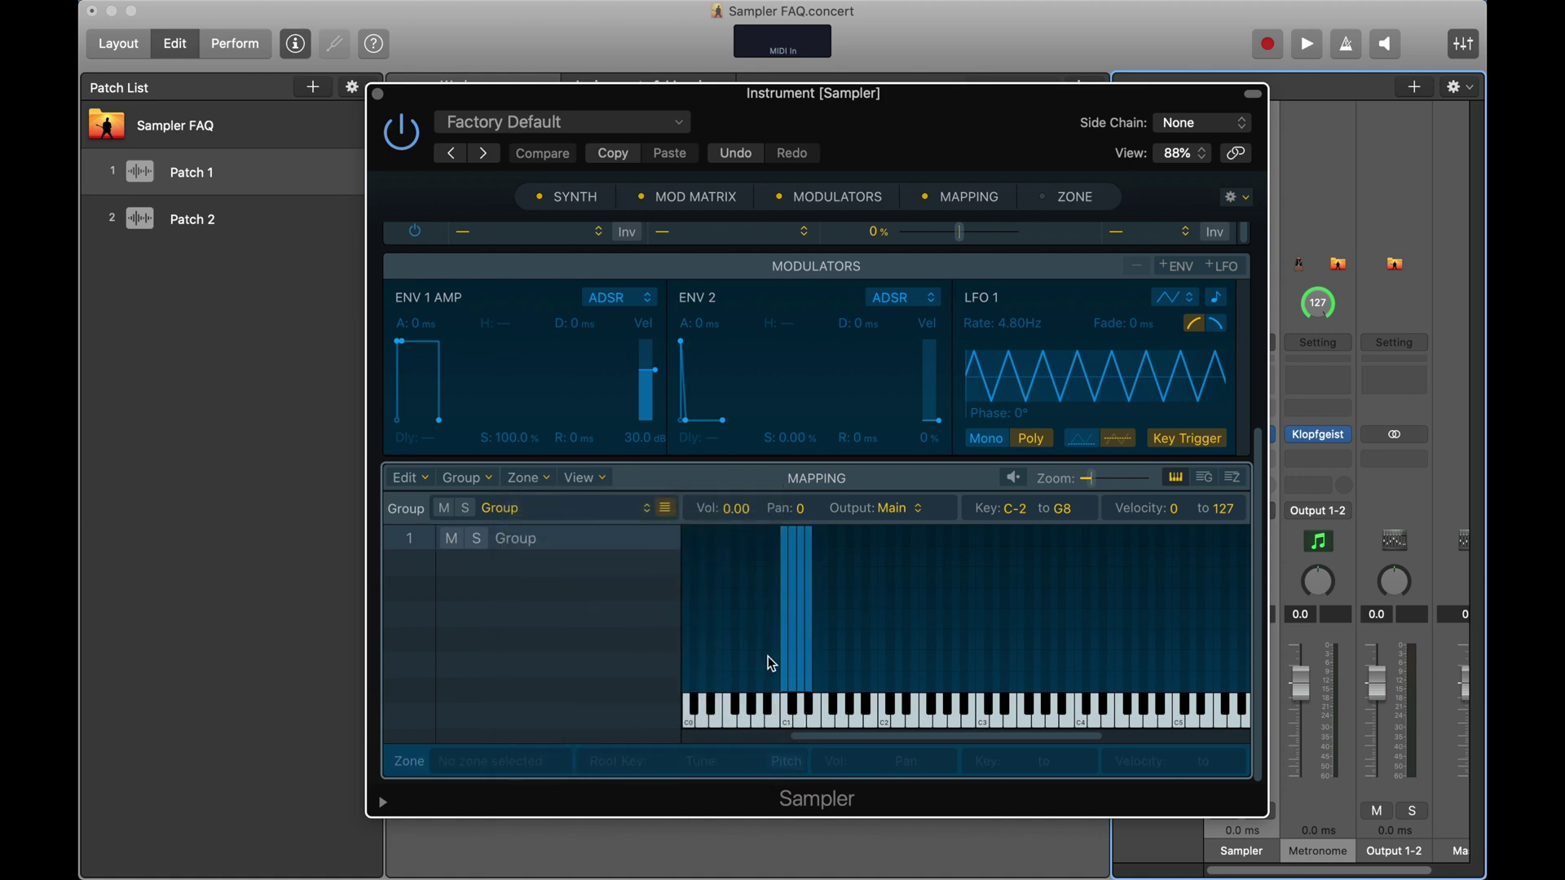
{"action": "left_click", "coordinate": [785, 645]}
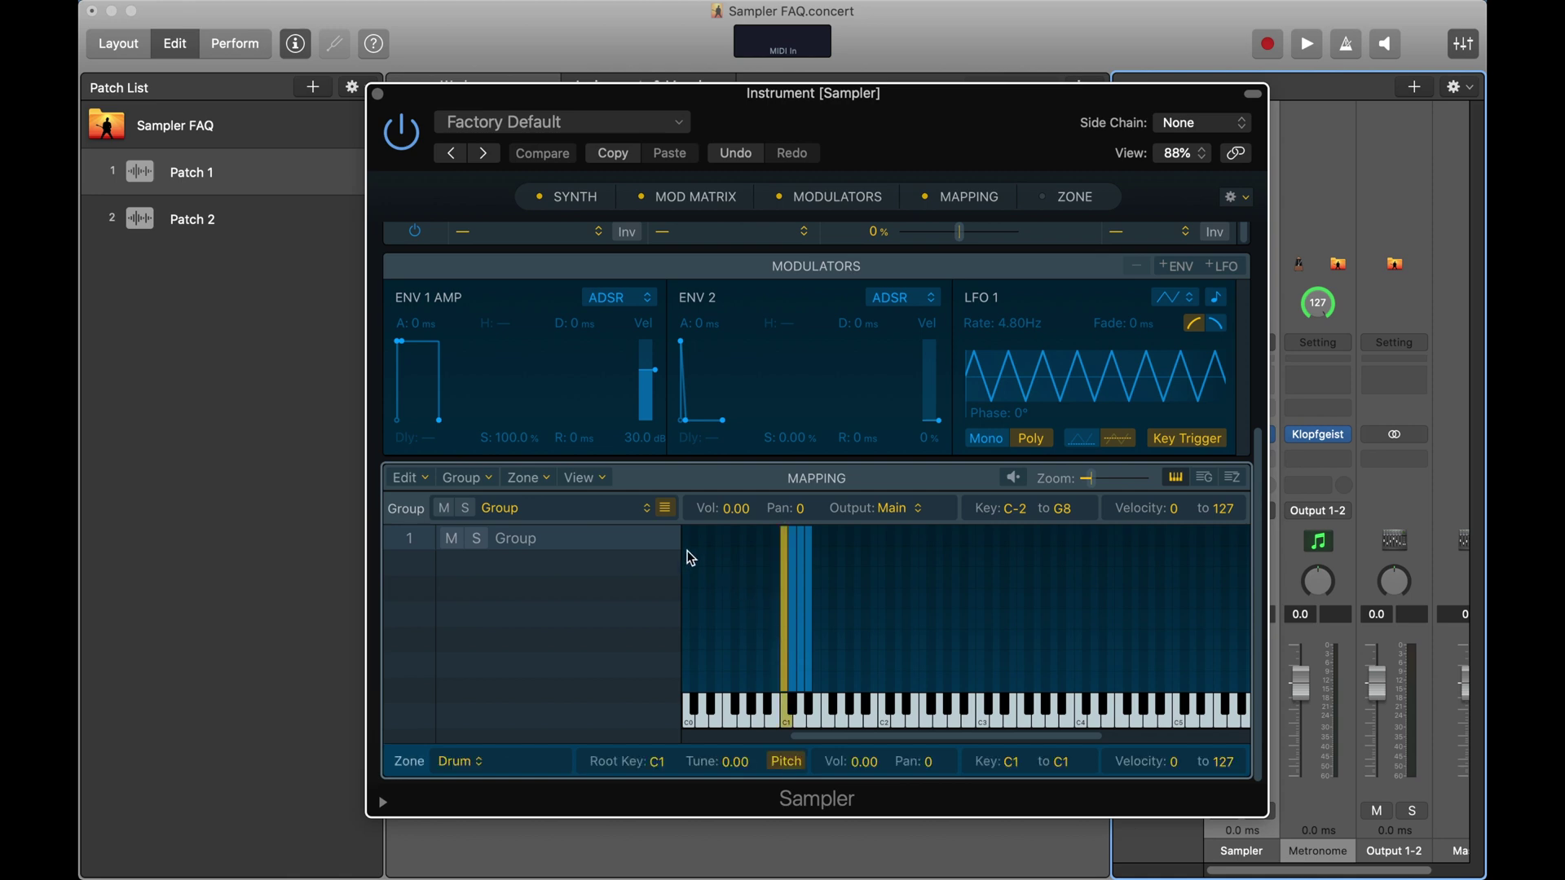
{"action": "left_click", "coordinate": [538, 476]}
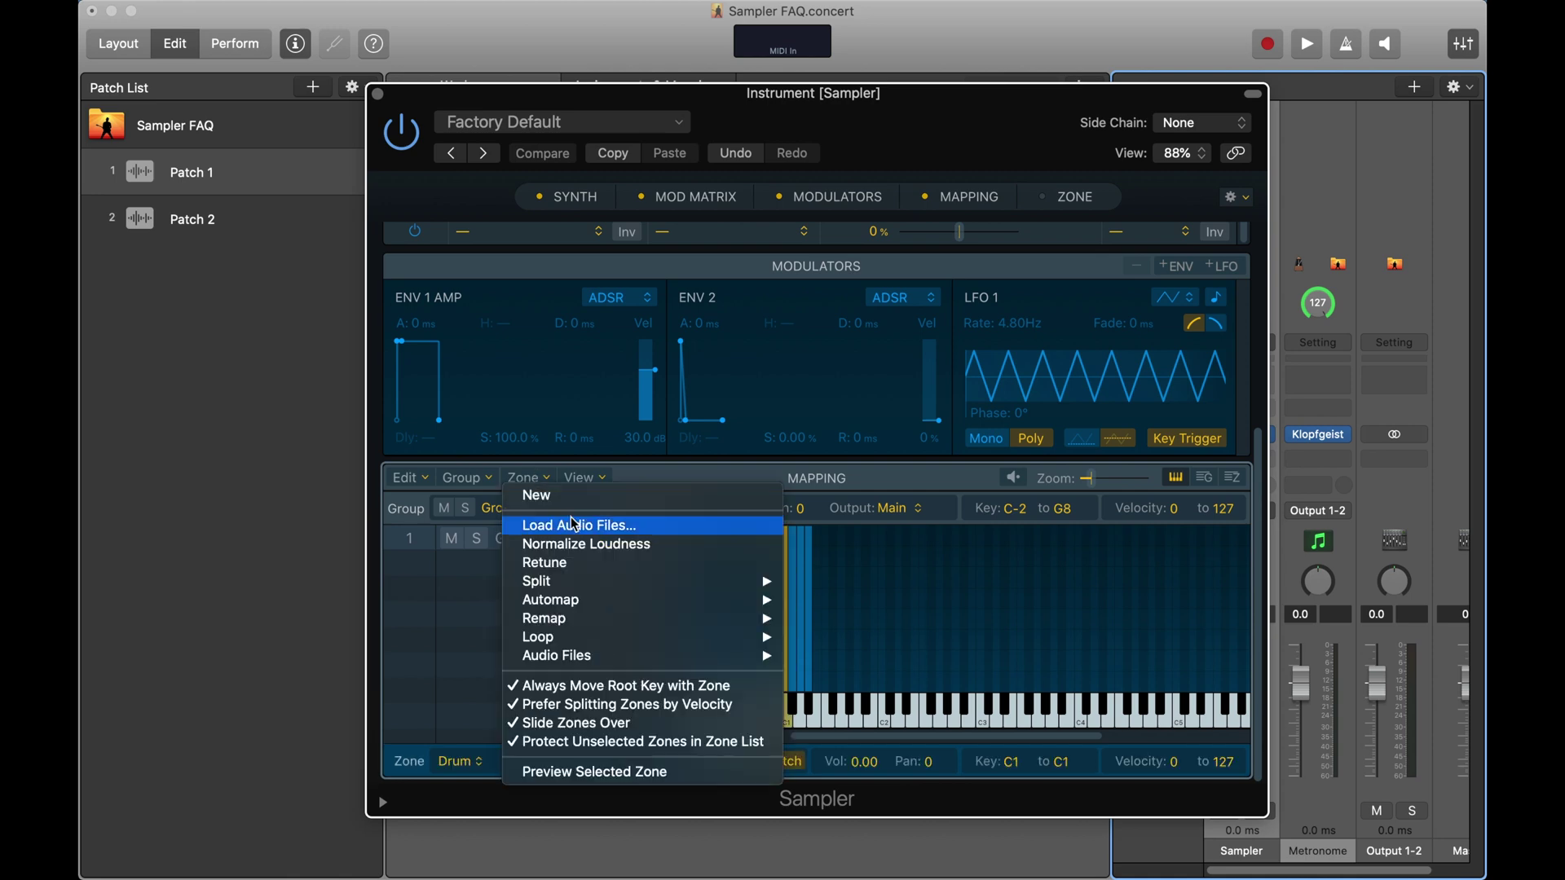
{"action": "left_click", "coordinate": [848, 588]}
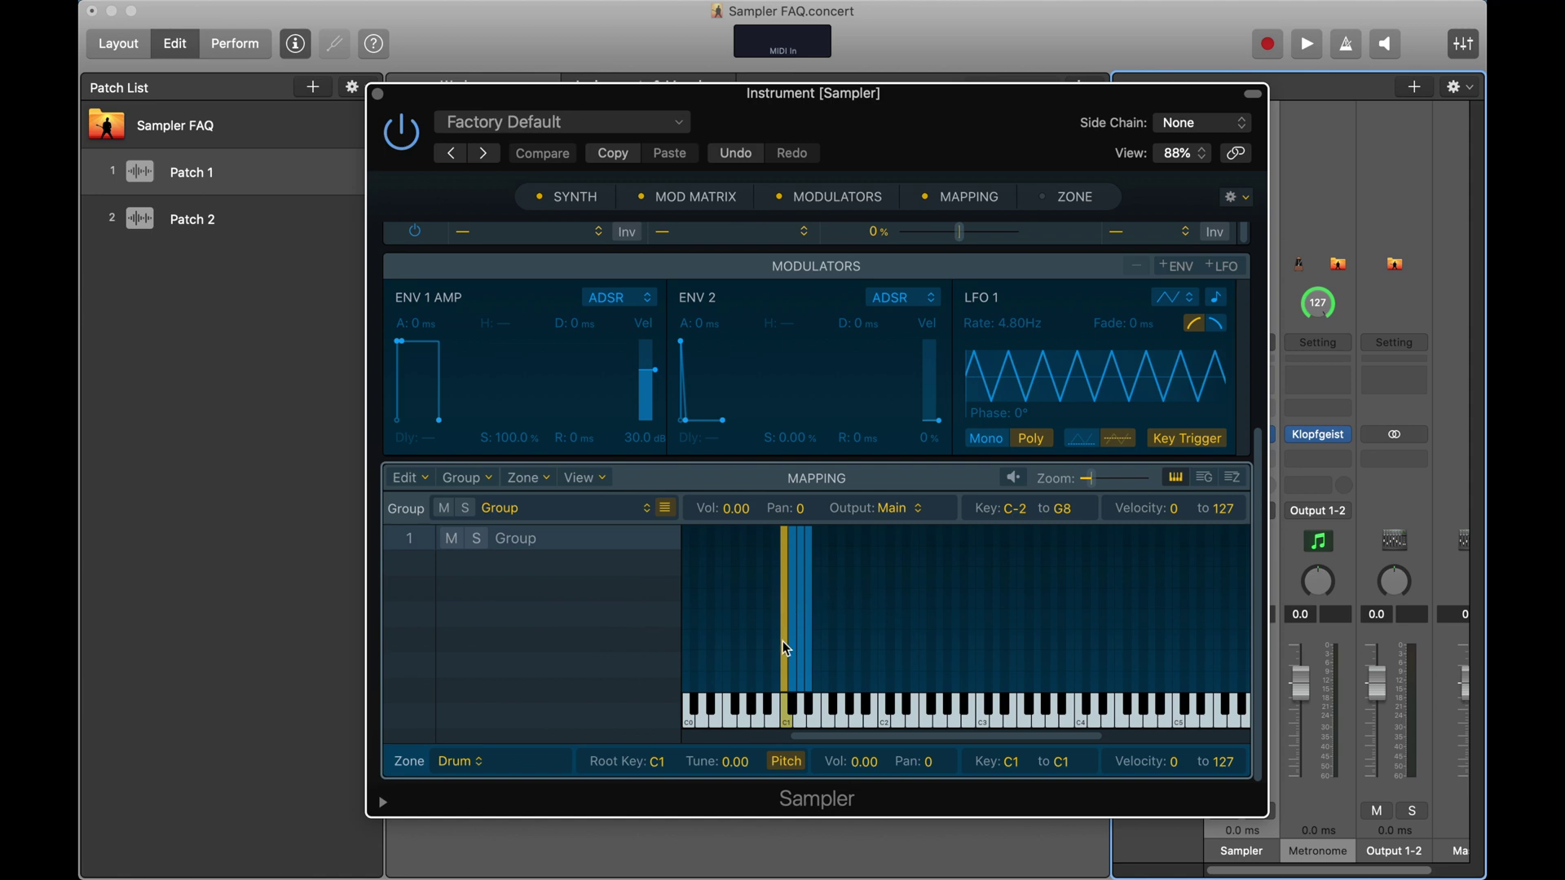
{"action": "left_click", "coordinate": [877, 628]}
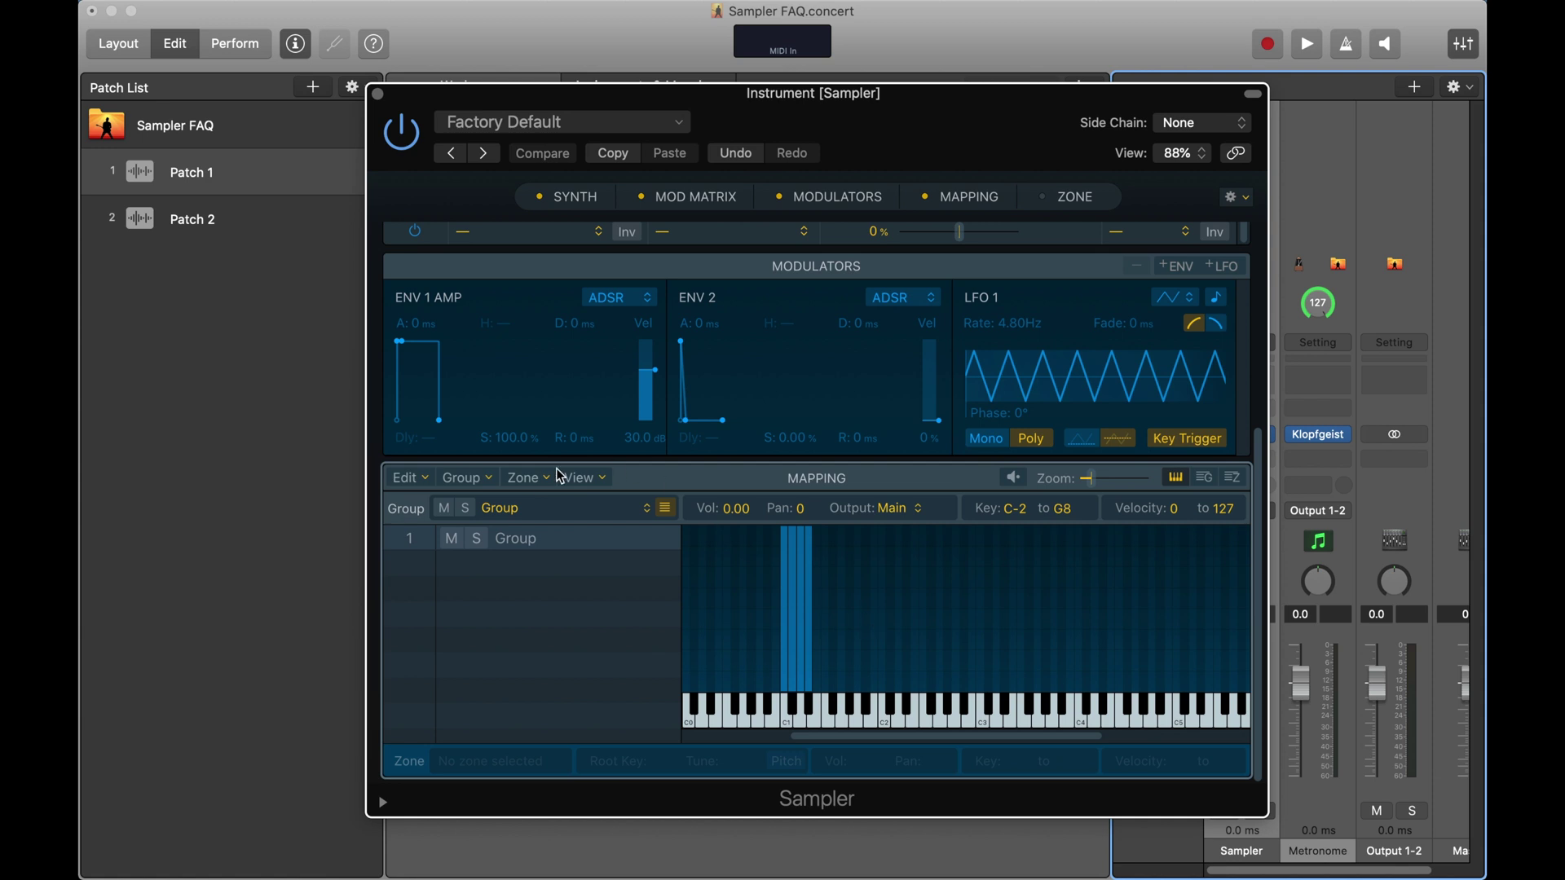
{"action": "left_click", "coordinate": [528, 478]}
{"action": "left_click", "coordinate": [860, 584]}
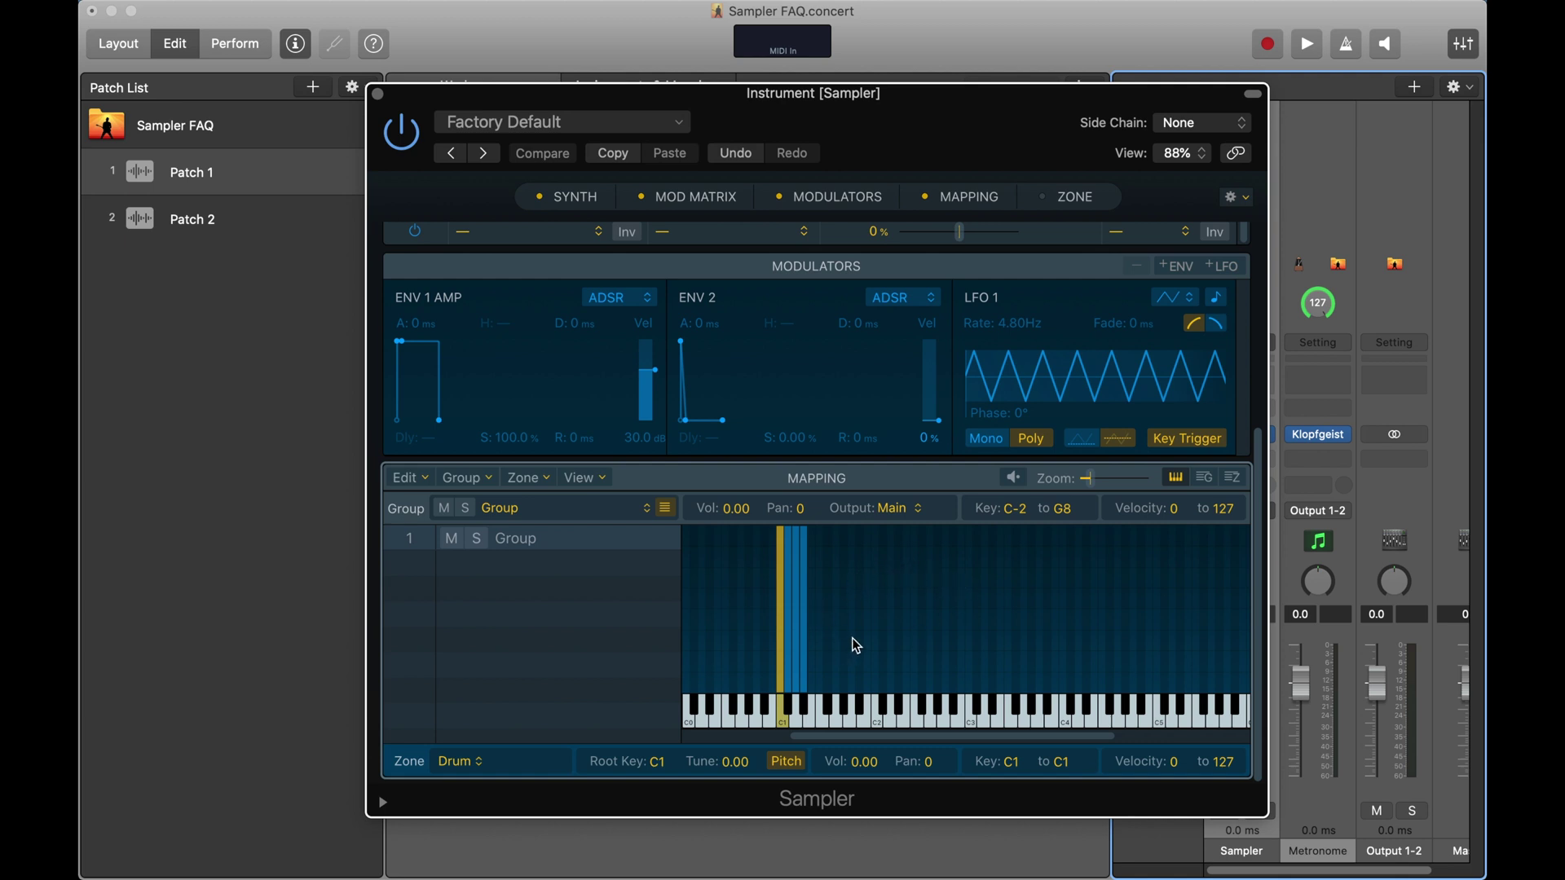
{"action": "left_click_drag", "start_coordinate": [879, 585], "coordinate": [762, 592]}
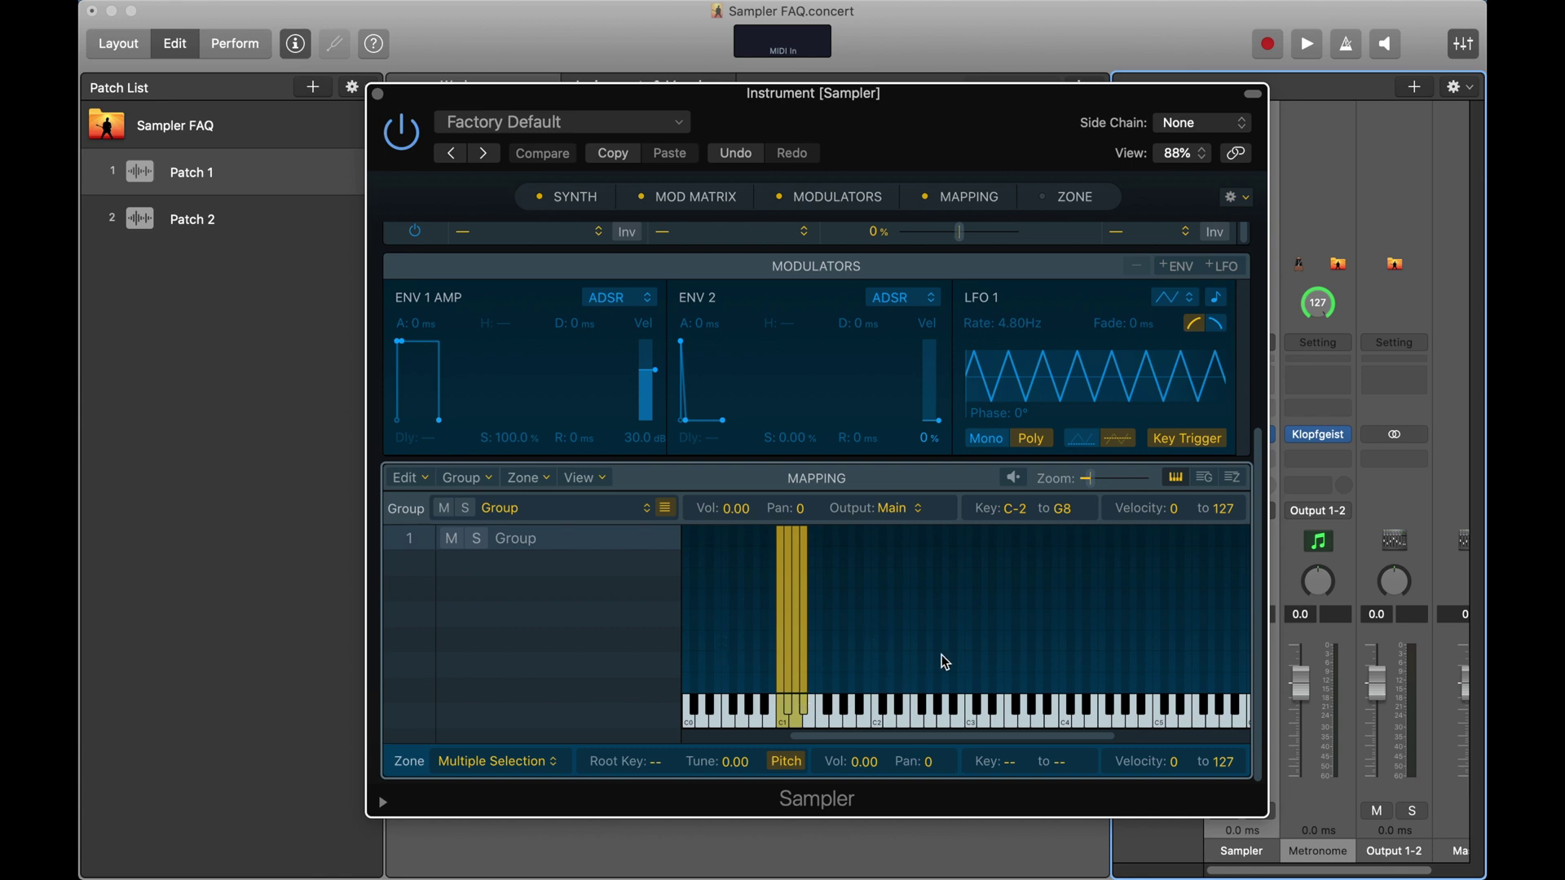
In the zone list view, turn Pitch off, enable 1 Shot and set all four zones' volume to -3.00.
{"action": "left_click", "coordinate": [1233, 482]}
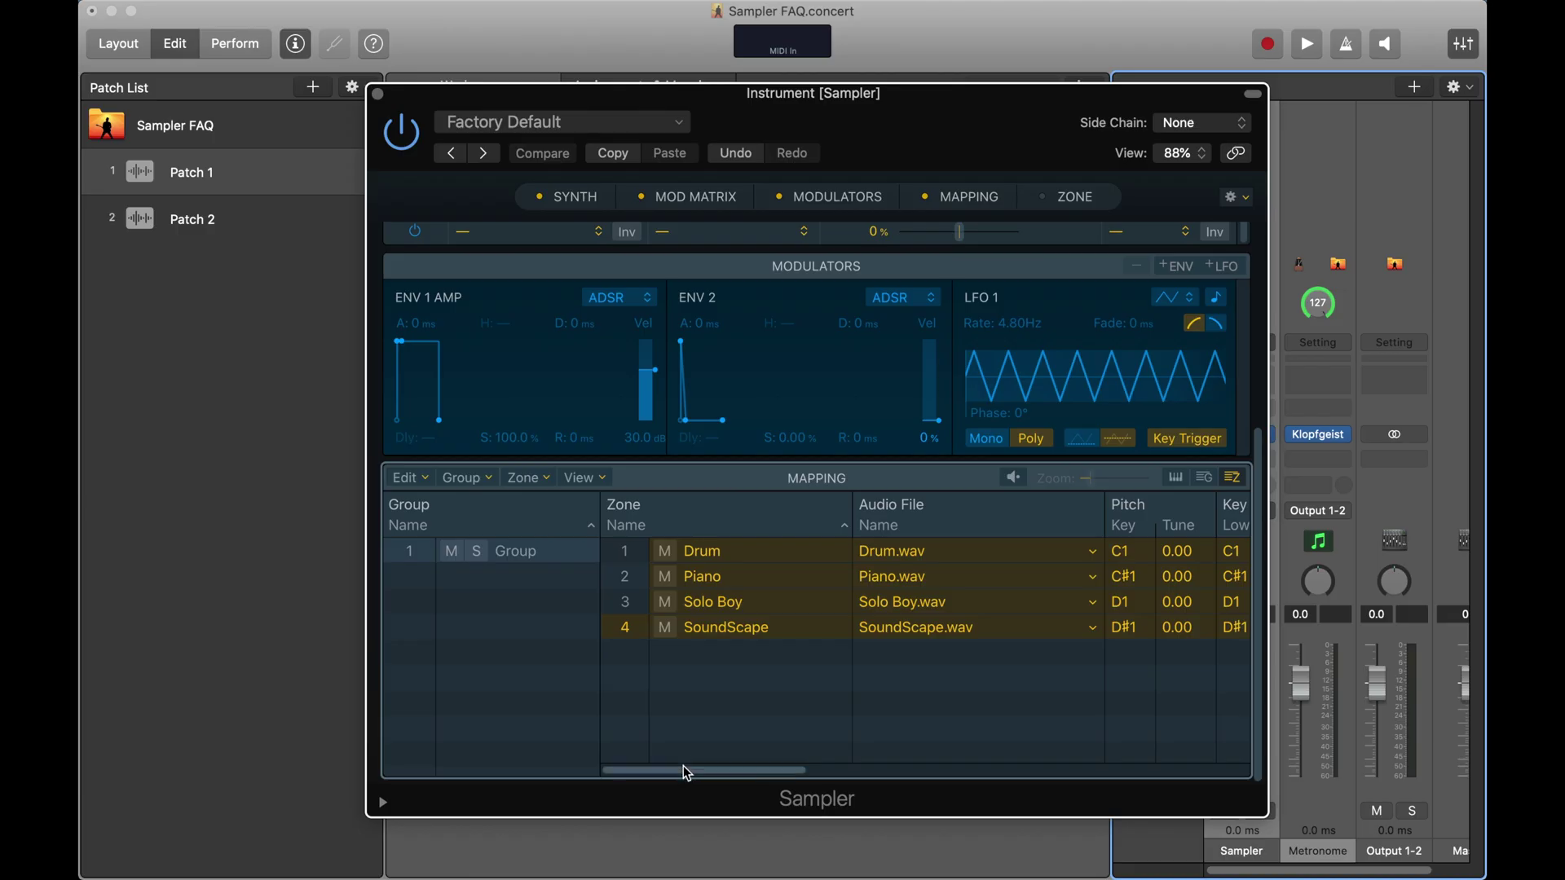
{"action": "left_click_drag", "start_coordinate": [685, 770], "coordinate": [913, 760]}
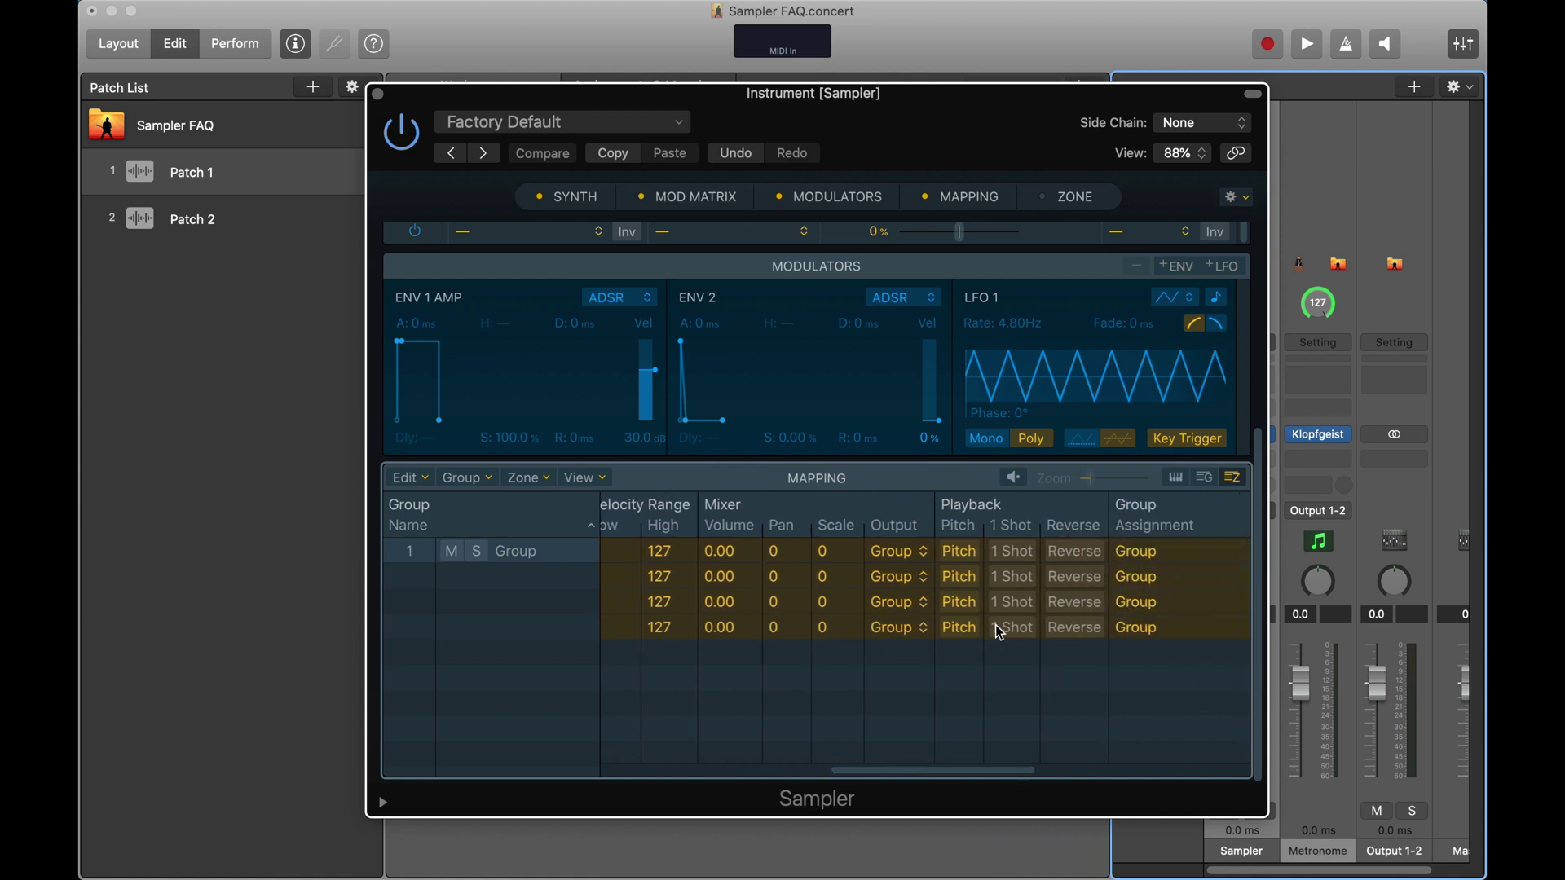
{"action": "left_click", "coordinate": [966, 556]}
{"action": "left_click", "coordinate": [1006, 554]}
{"action": "left_click_drag", "start_coordinate": [732, 555], "coordinate": [741, 687]}
Raise the Drum, Piano and SoundScape zone volumes together, leaving Solo Boy at -3.00.
{"action": "left_click", "coordinate": [736, 679]}
{"action": "left_click", "coordinate": [731, 622]}
{"action": "left_click", "coordinate": [730, 580], "text": "super"}
{"action": "left_click", "coordinate": [735, 552], "text": "super"}
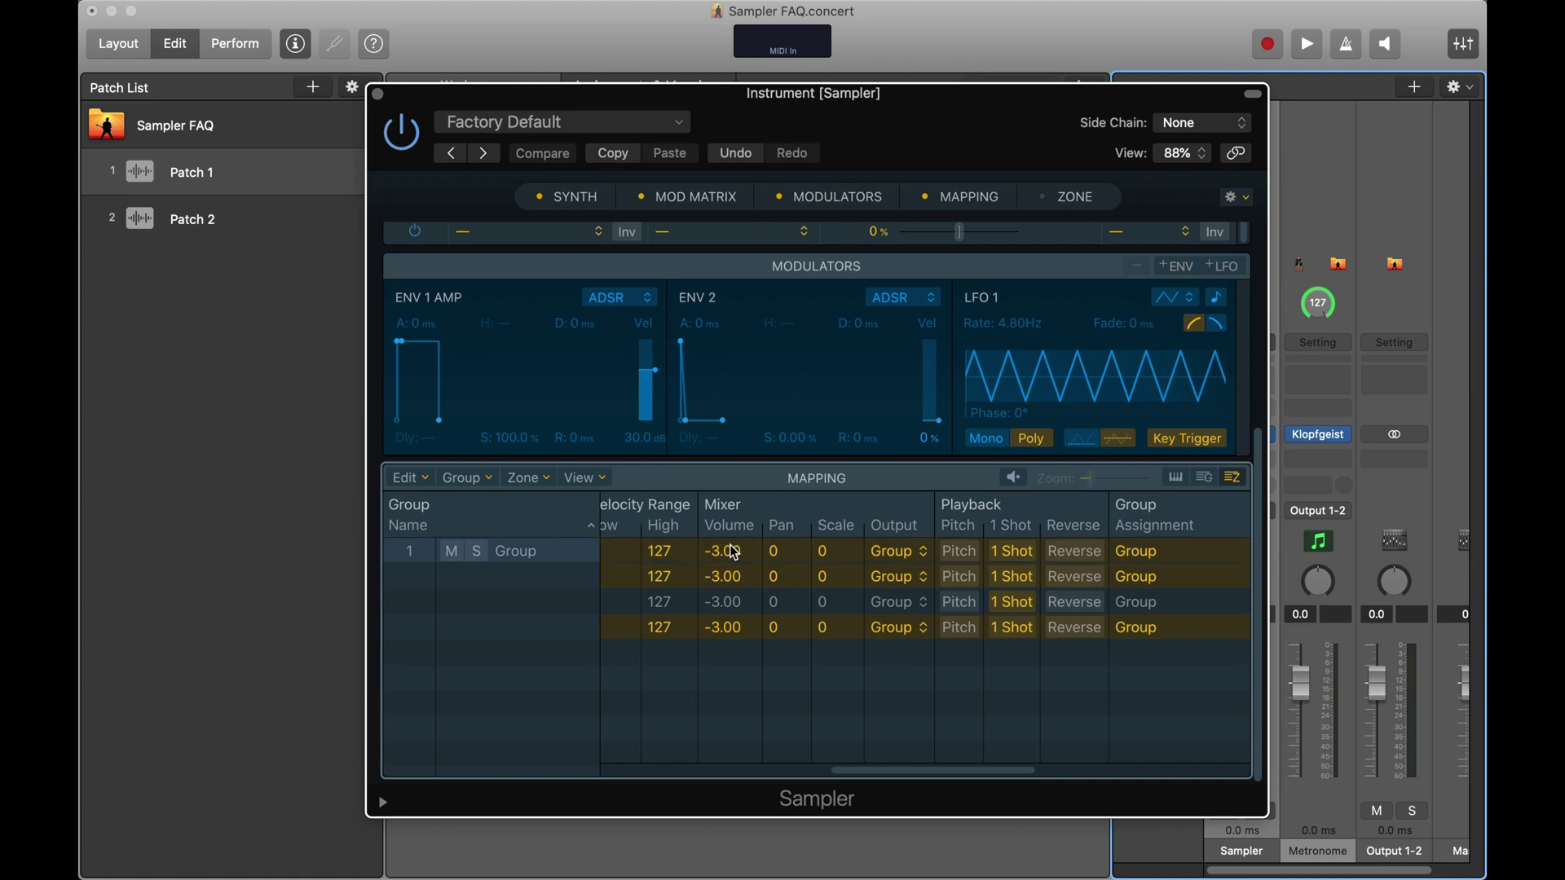
{"action": "left_click_drag", "start_coordinate": [735, 552], "coordinate": [738, 562]}
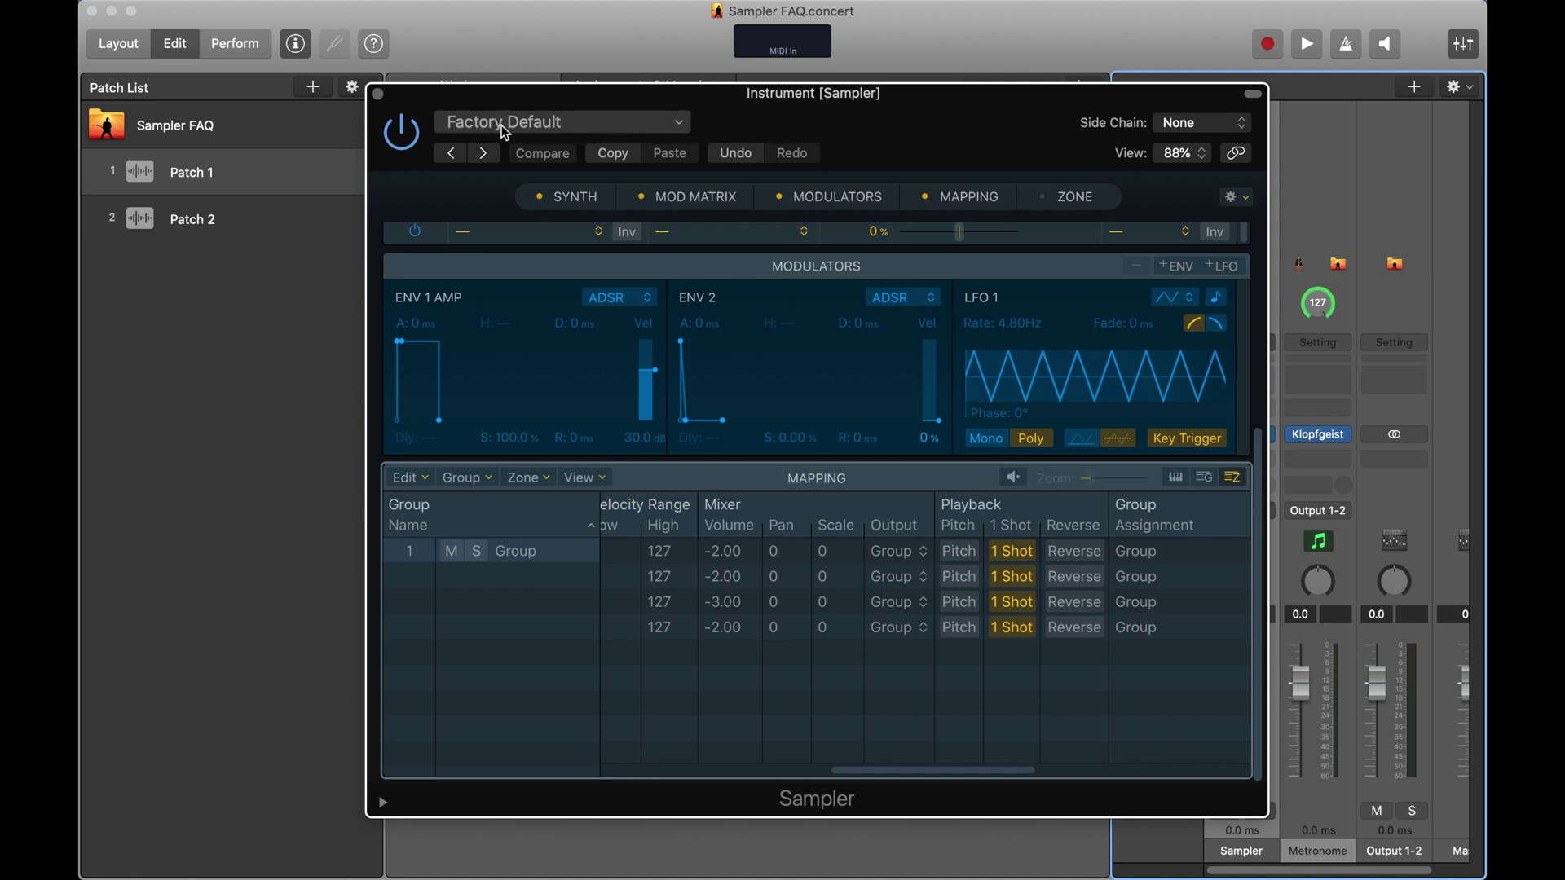
Start a Save As and create a new 'Youtube Samplers' folder under Sampler Instruments.
{"action": "left_click", "coordinate": [602, 127]}
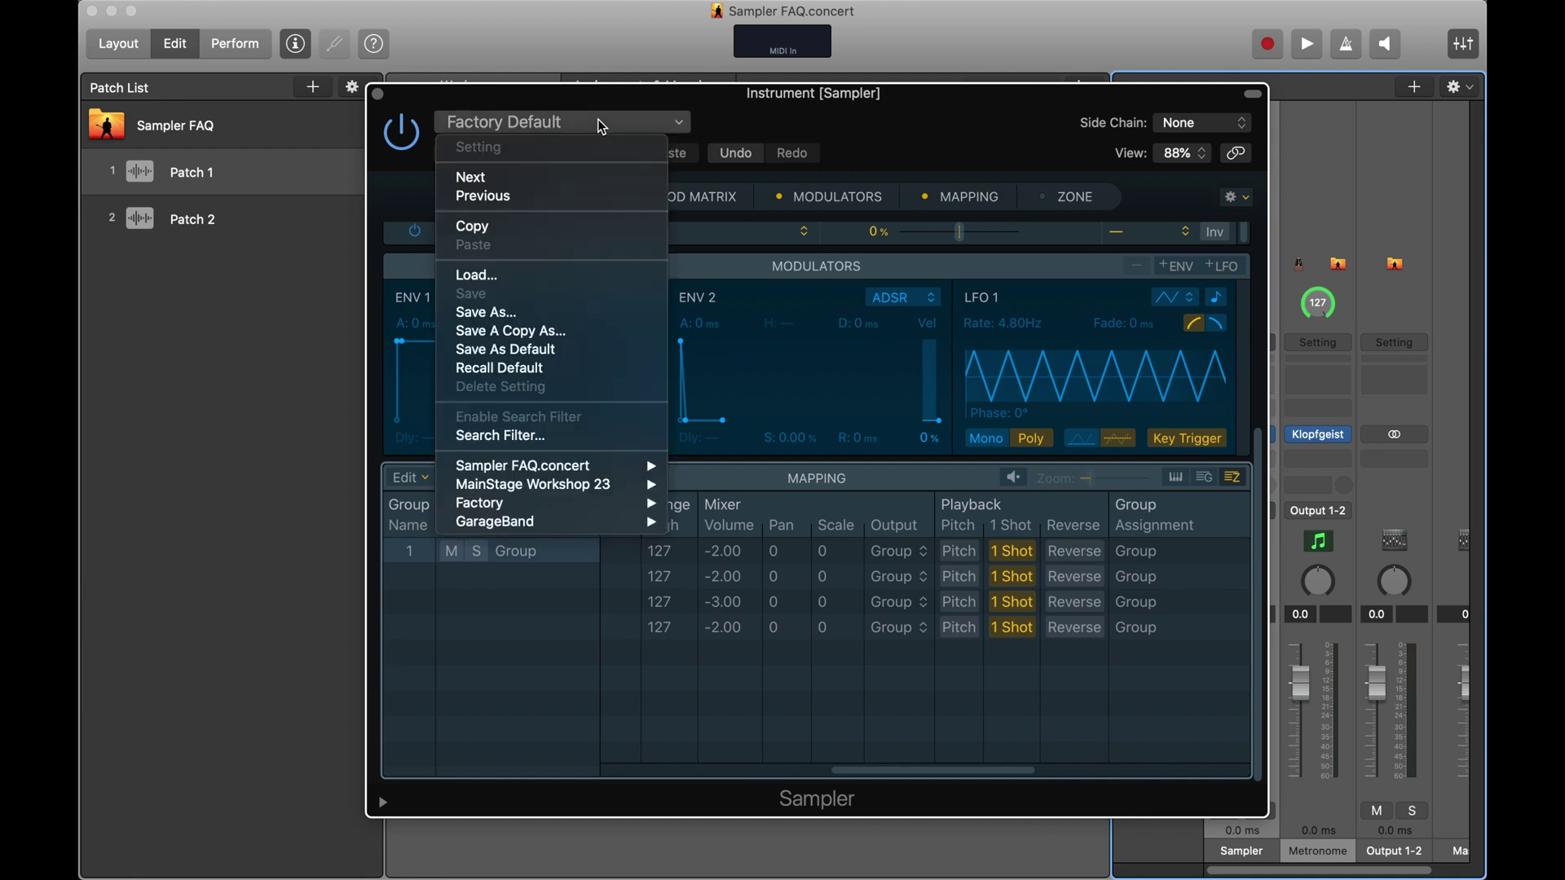
{"action": "left_click", "coordinate": [505, 315]}
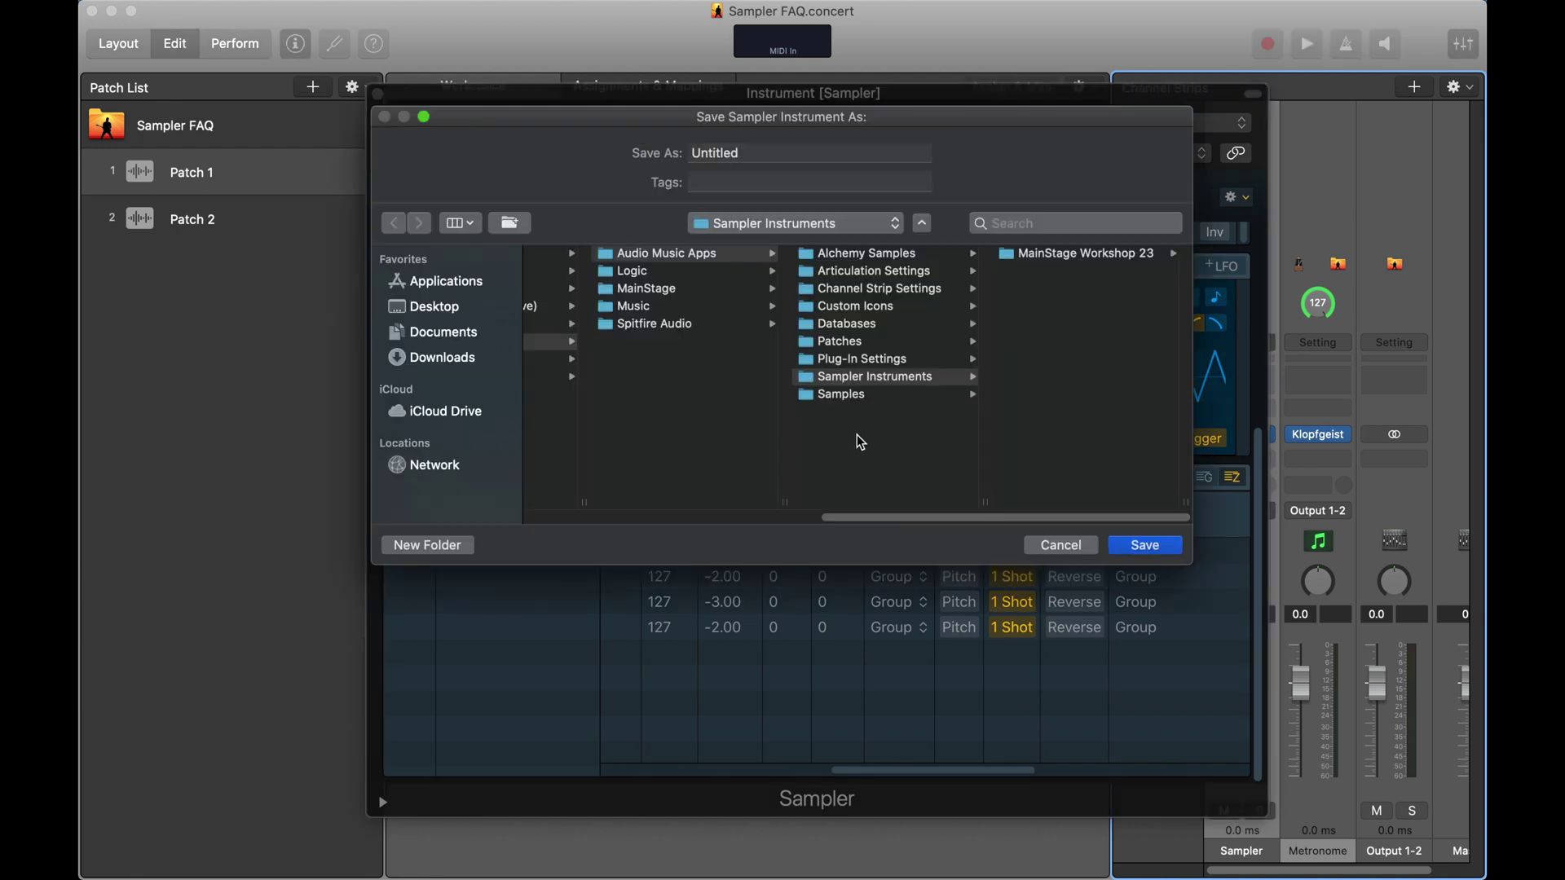
{"action": "left_click", "coordinate": [448, 545]}
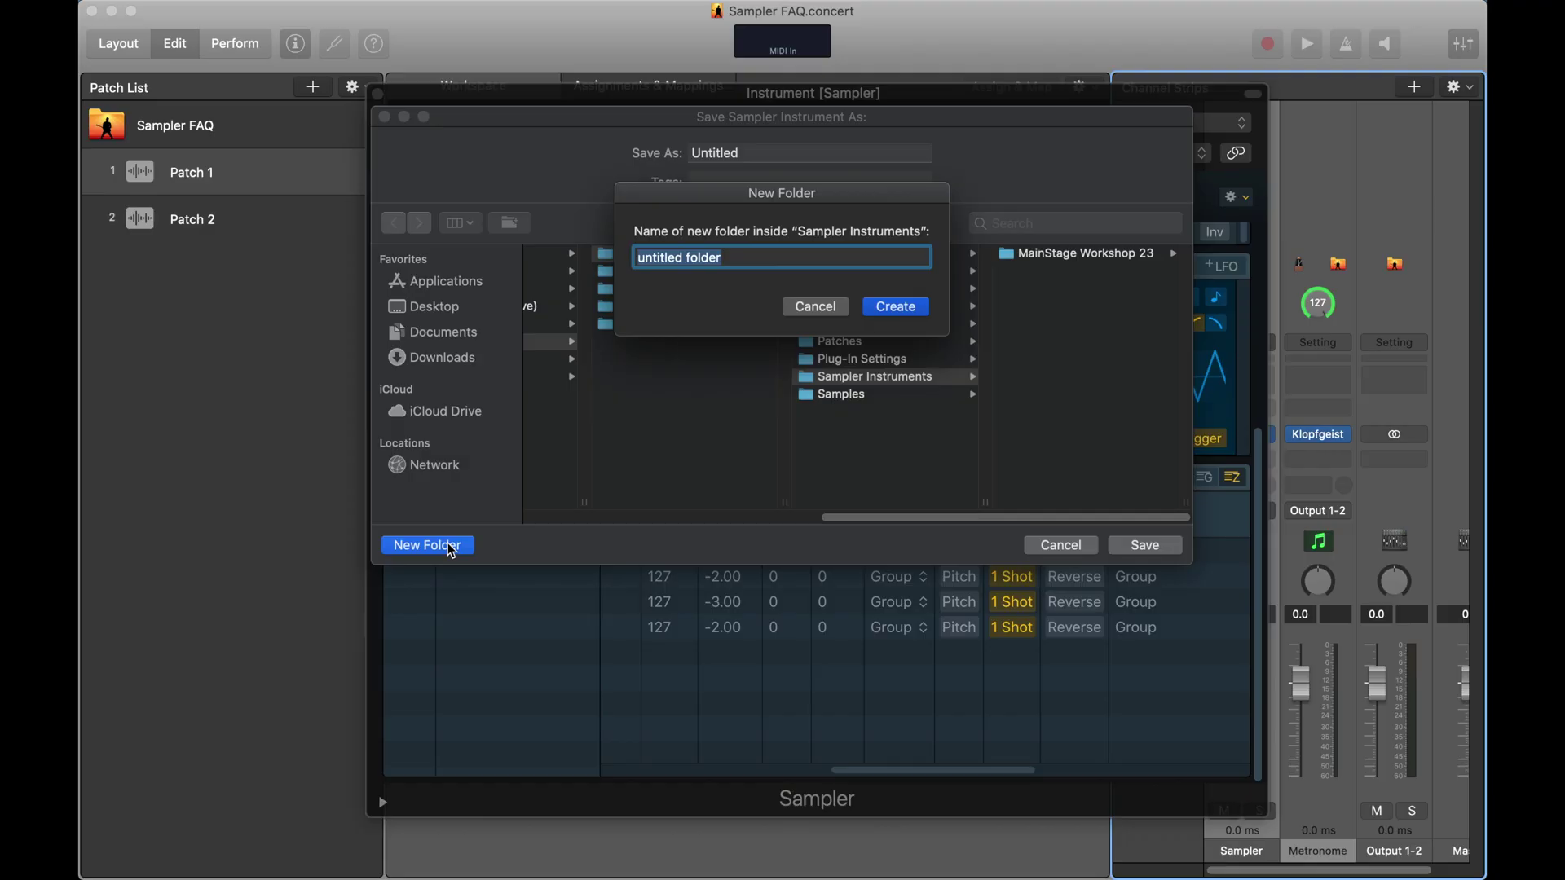
{"action": "type", "text": "Youtube Samplers"}
{"action": "key", "text": "Return"}
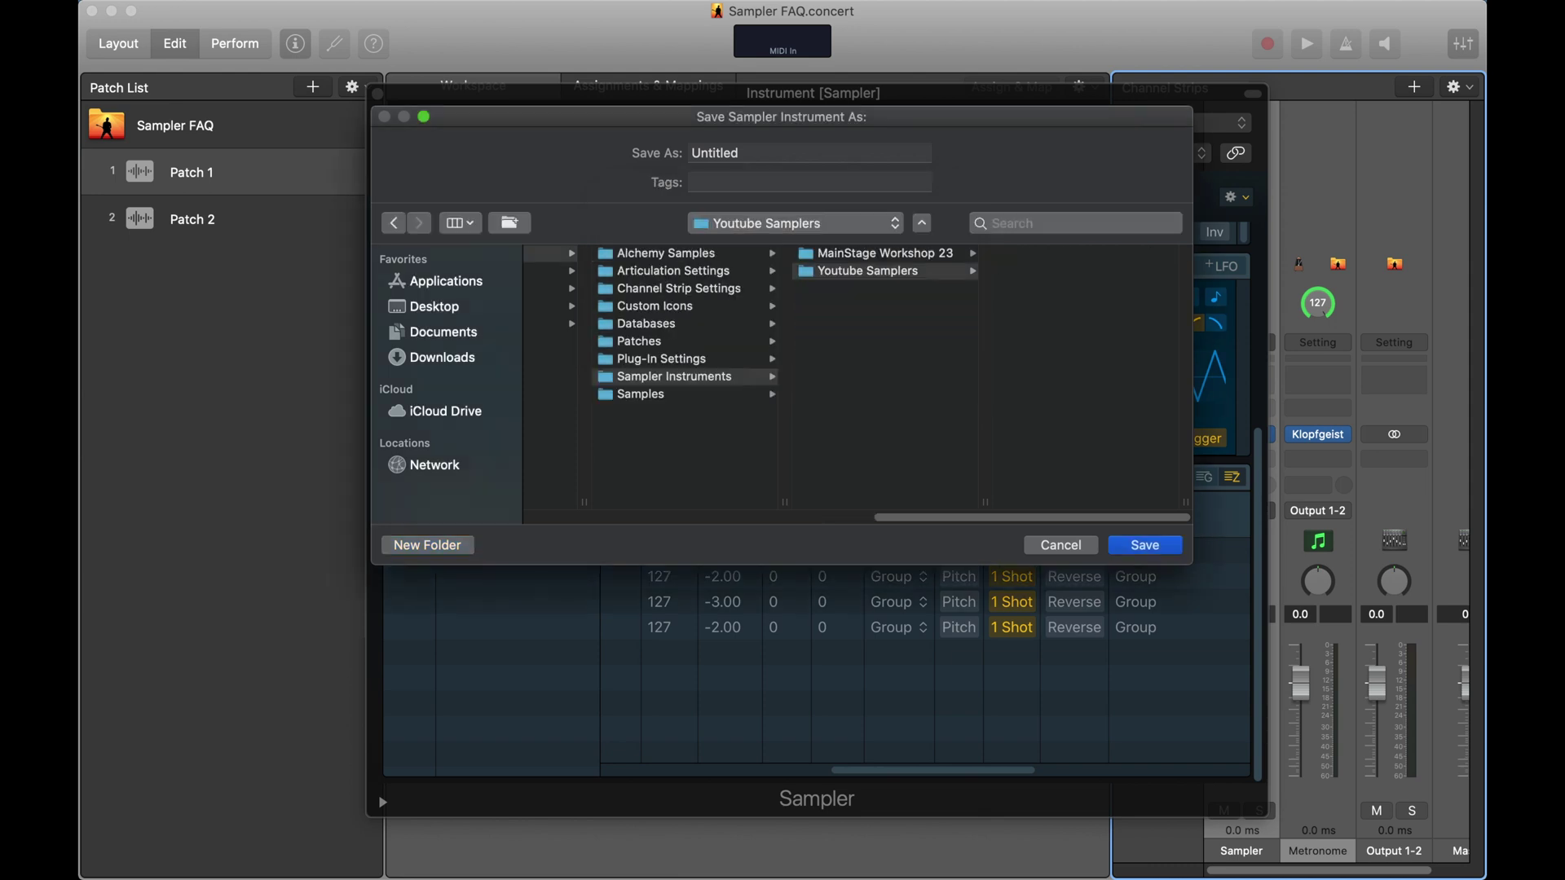
Name the preset 'Sampler 1' and save it.
{"action": "double_click", "coordinate": [775, 159]}
{"action": "type", "text": "Sampler 1"}
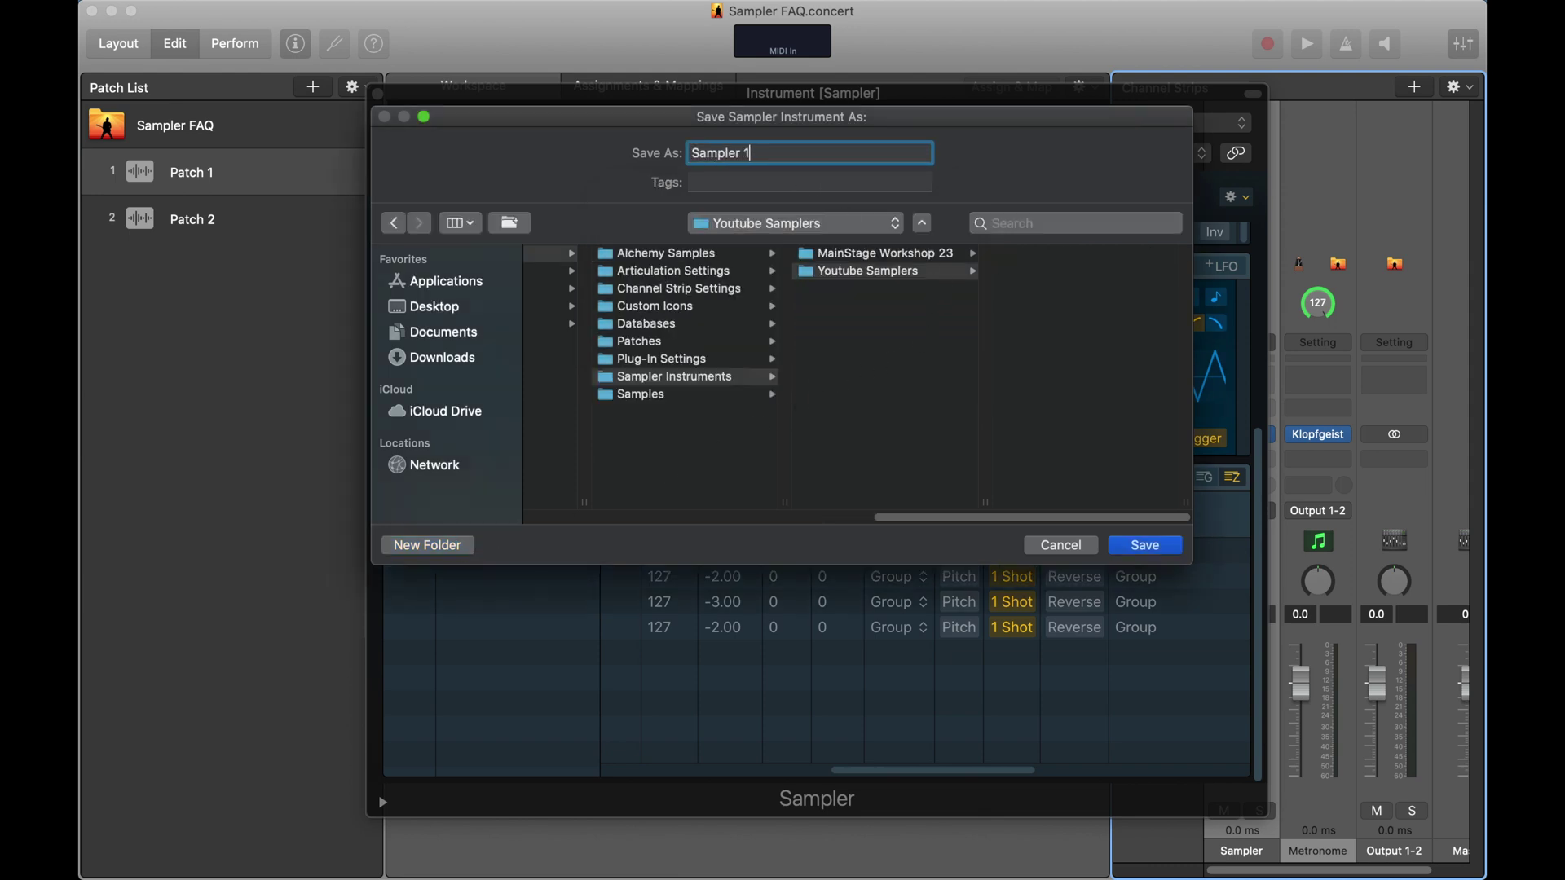
{"action": "key", "text": "Return"}
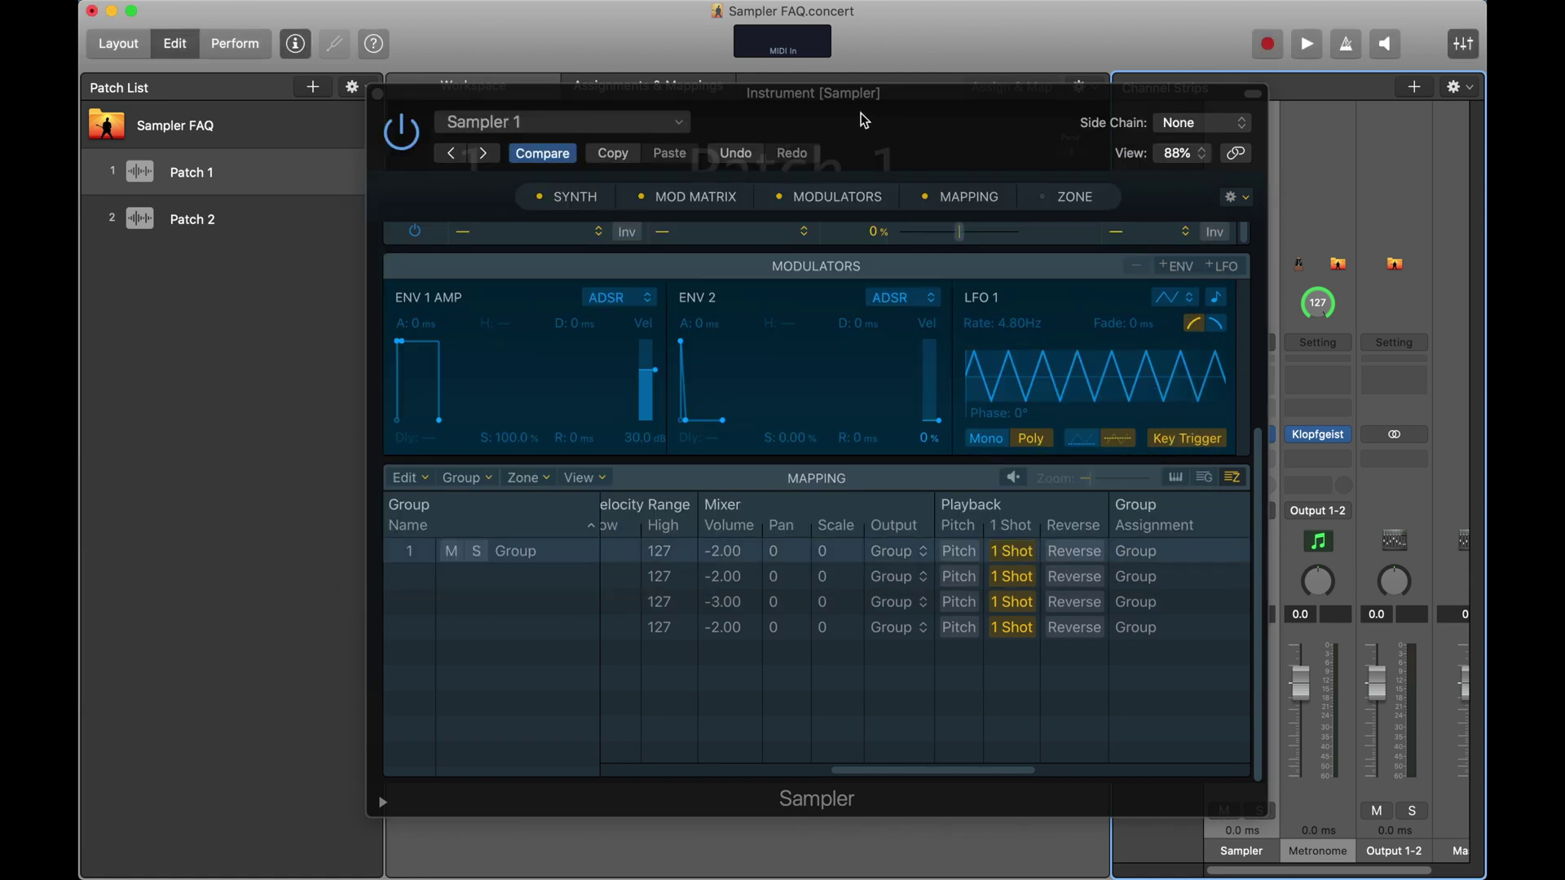
Resave the Sampler 1 preset with the current zone settings.
{"action": "left_click", "coordinate": [676, 126]}
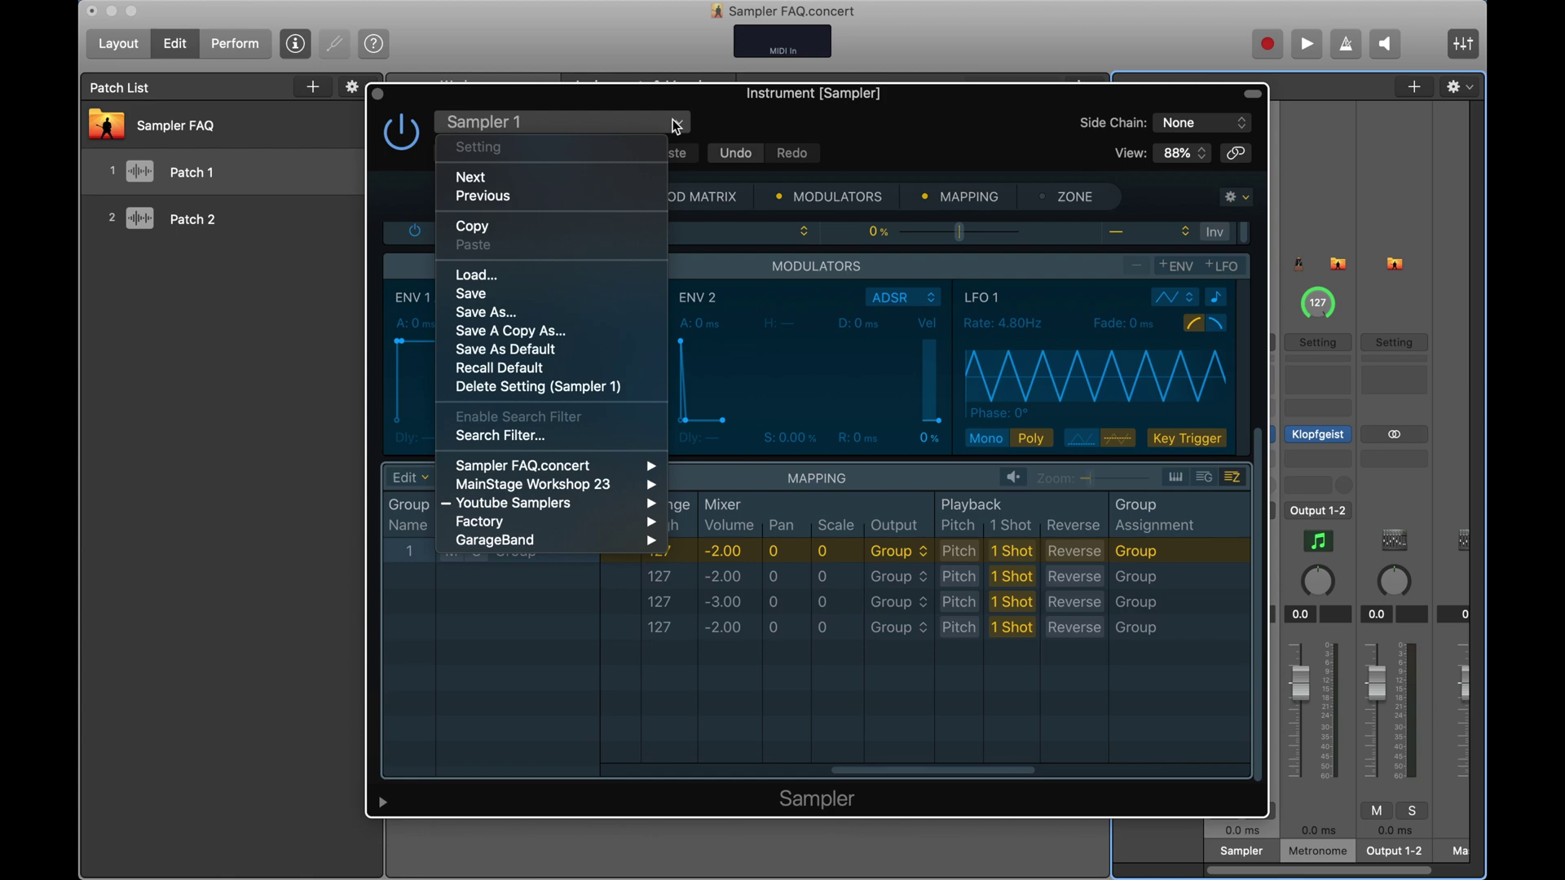
{"action": "left_click", "coordinate": [507, 294]}
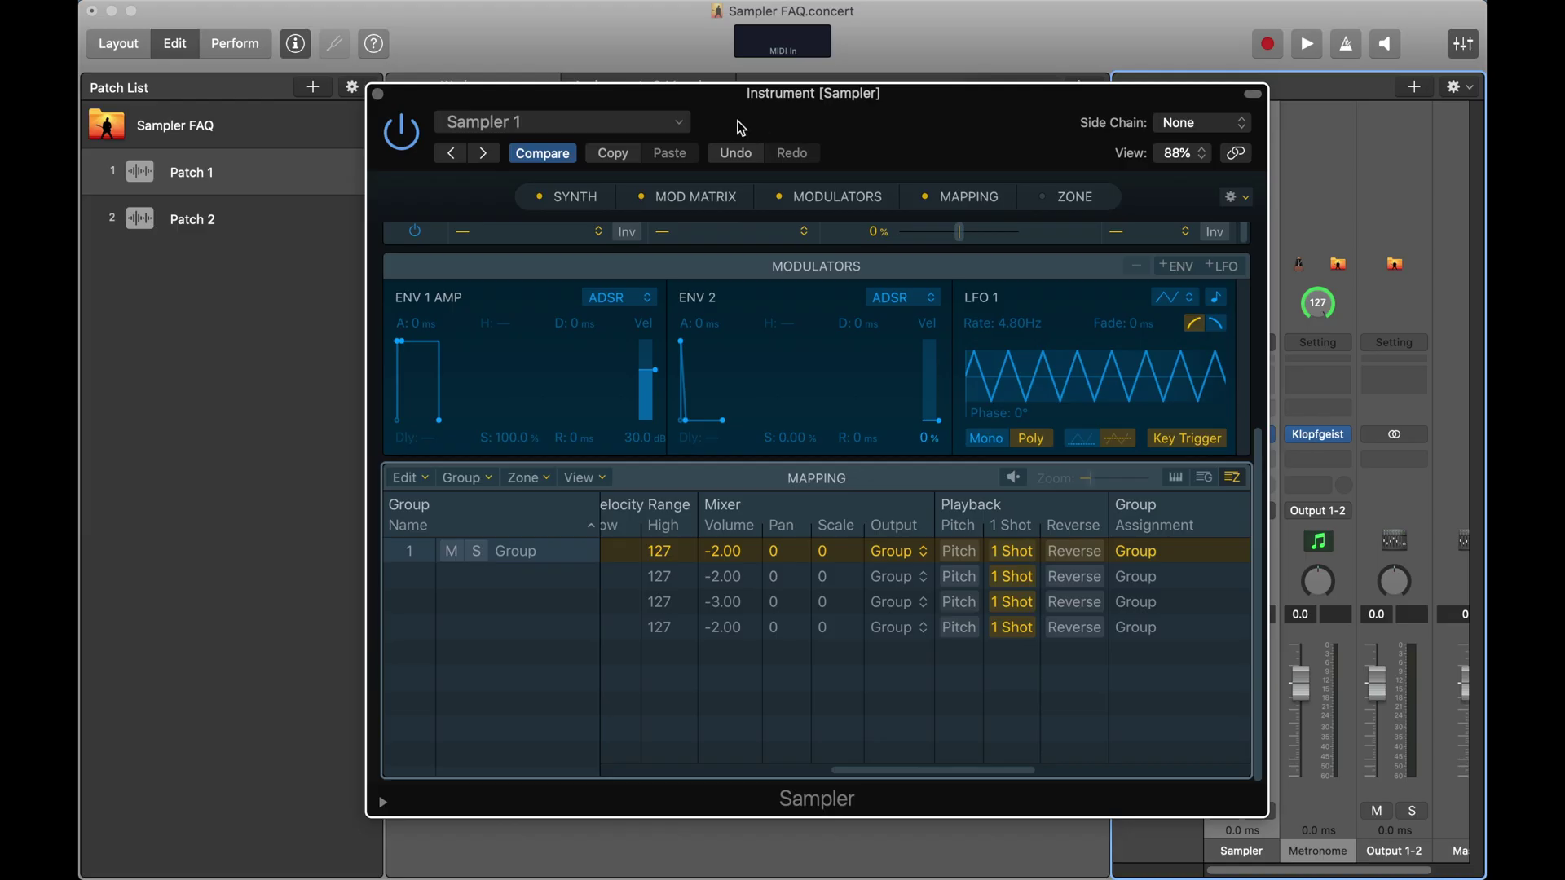
Save the setup as new preset 'Sampler 1.1' in Youtube Samplers and close the Sampler window.
{"action": "left_click", "coordinate": [576, 124]}
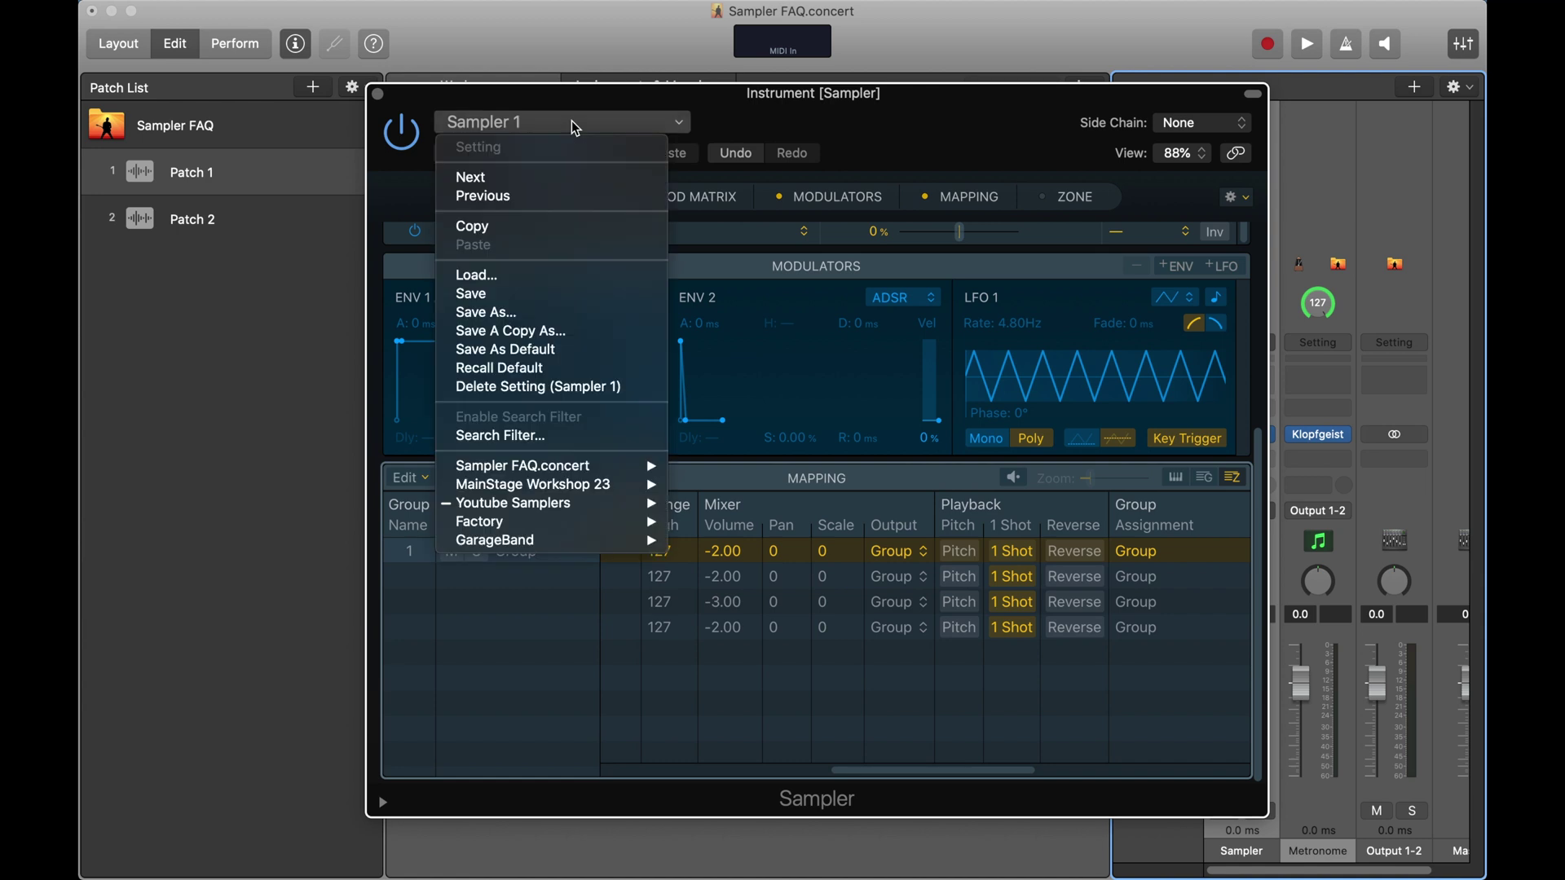
{"action": "left_click", "coordinate": [503, 318]}
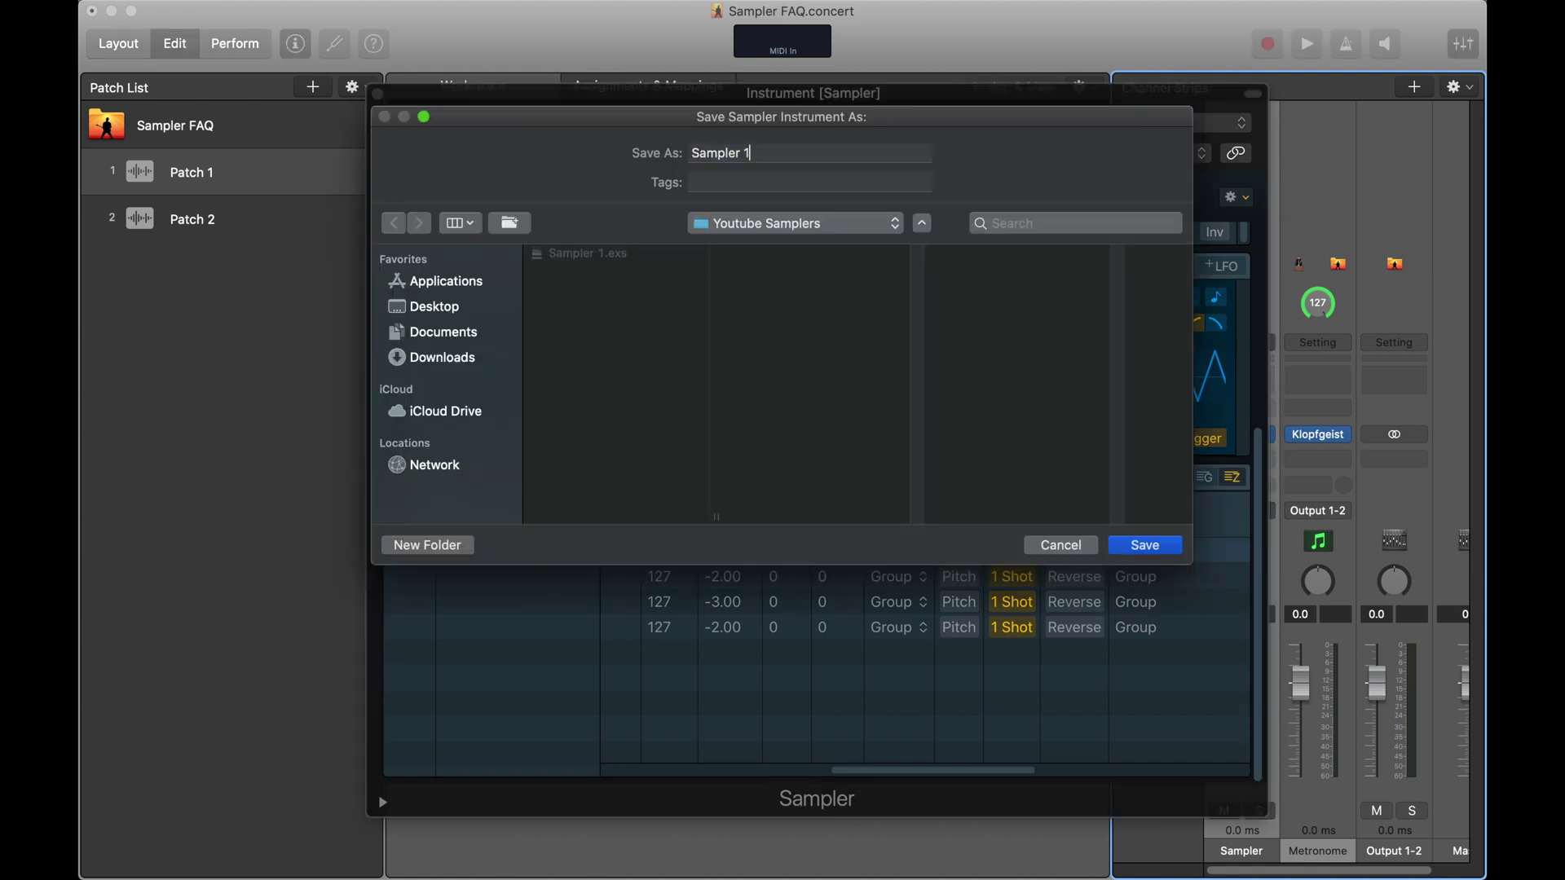
{"action": "key", "text": "Return"}
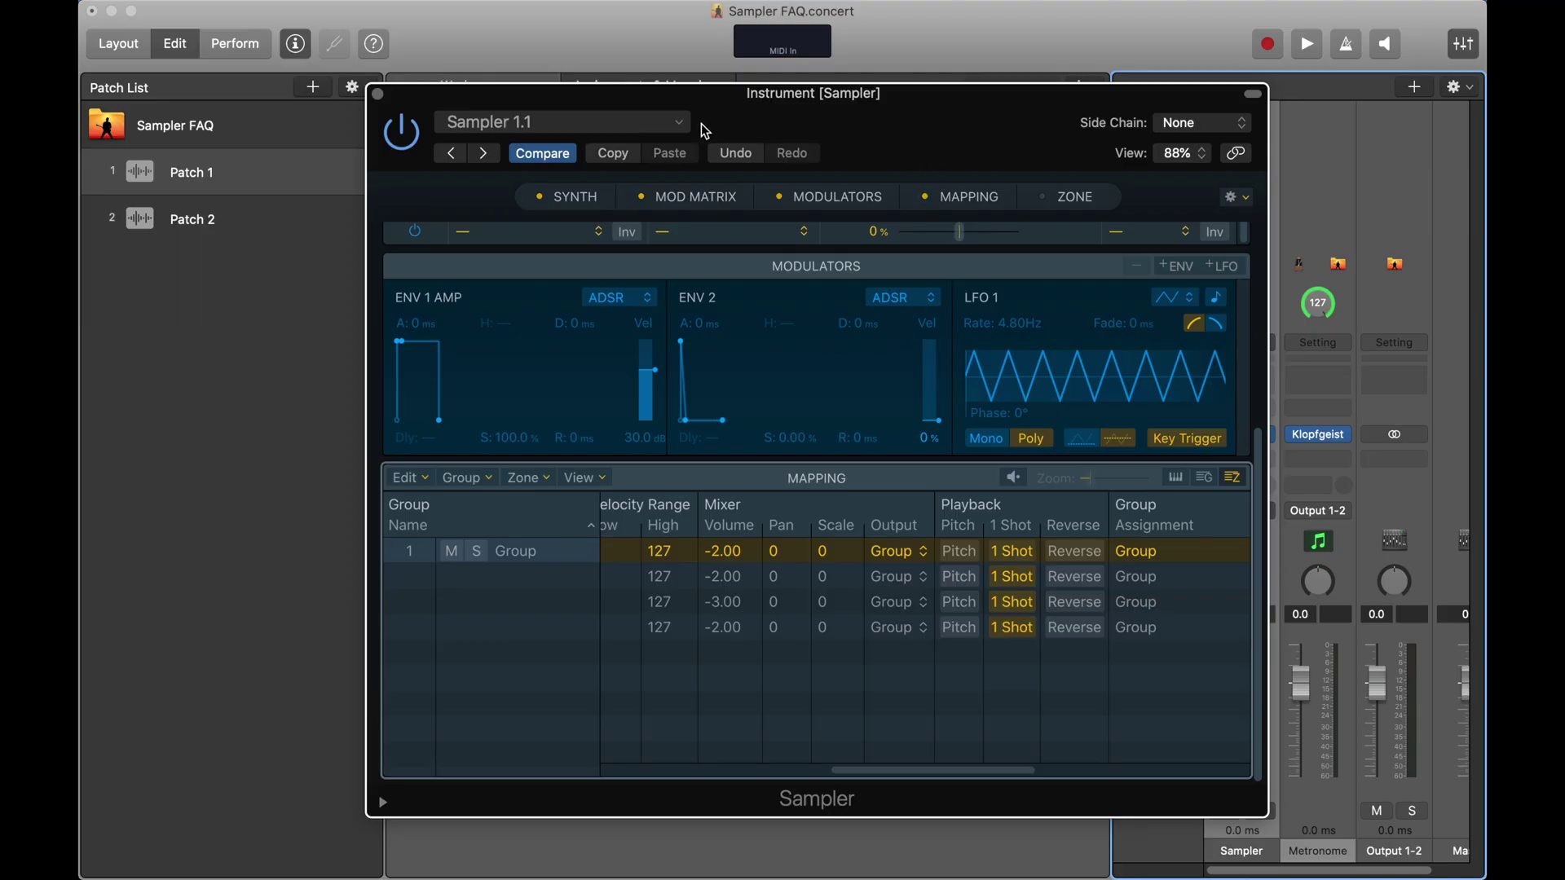
{"action": "left_click", "coordinate": [377, 95]}
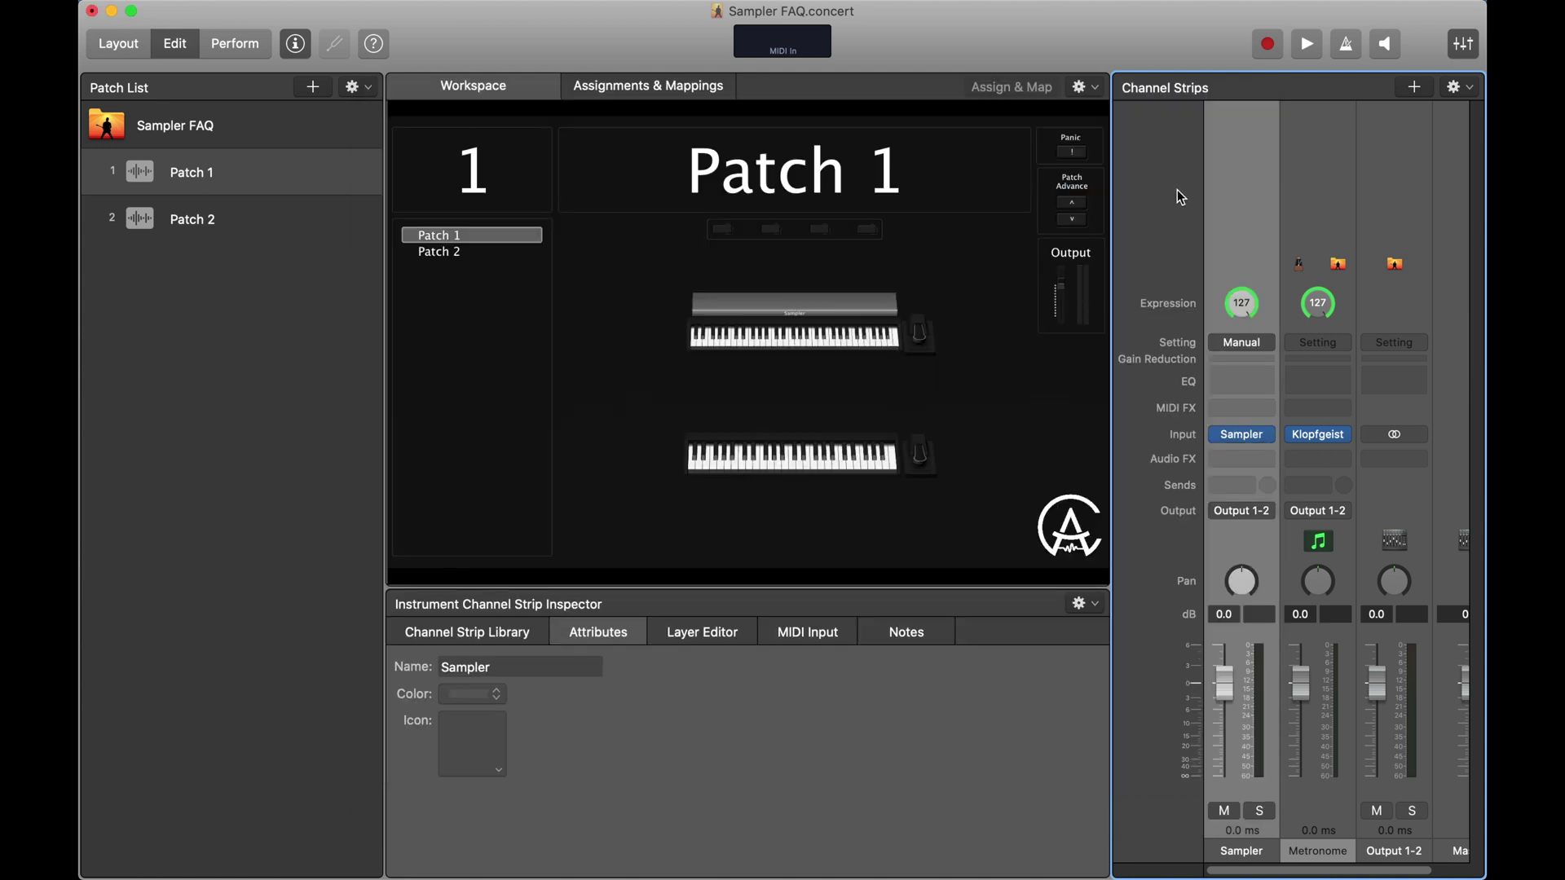
Save Patch 2's Sampler as a new Youtube Samplers preset, close it, and return to Patch 1.
{"action": "left_click", "coordinate": [255, 212]}
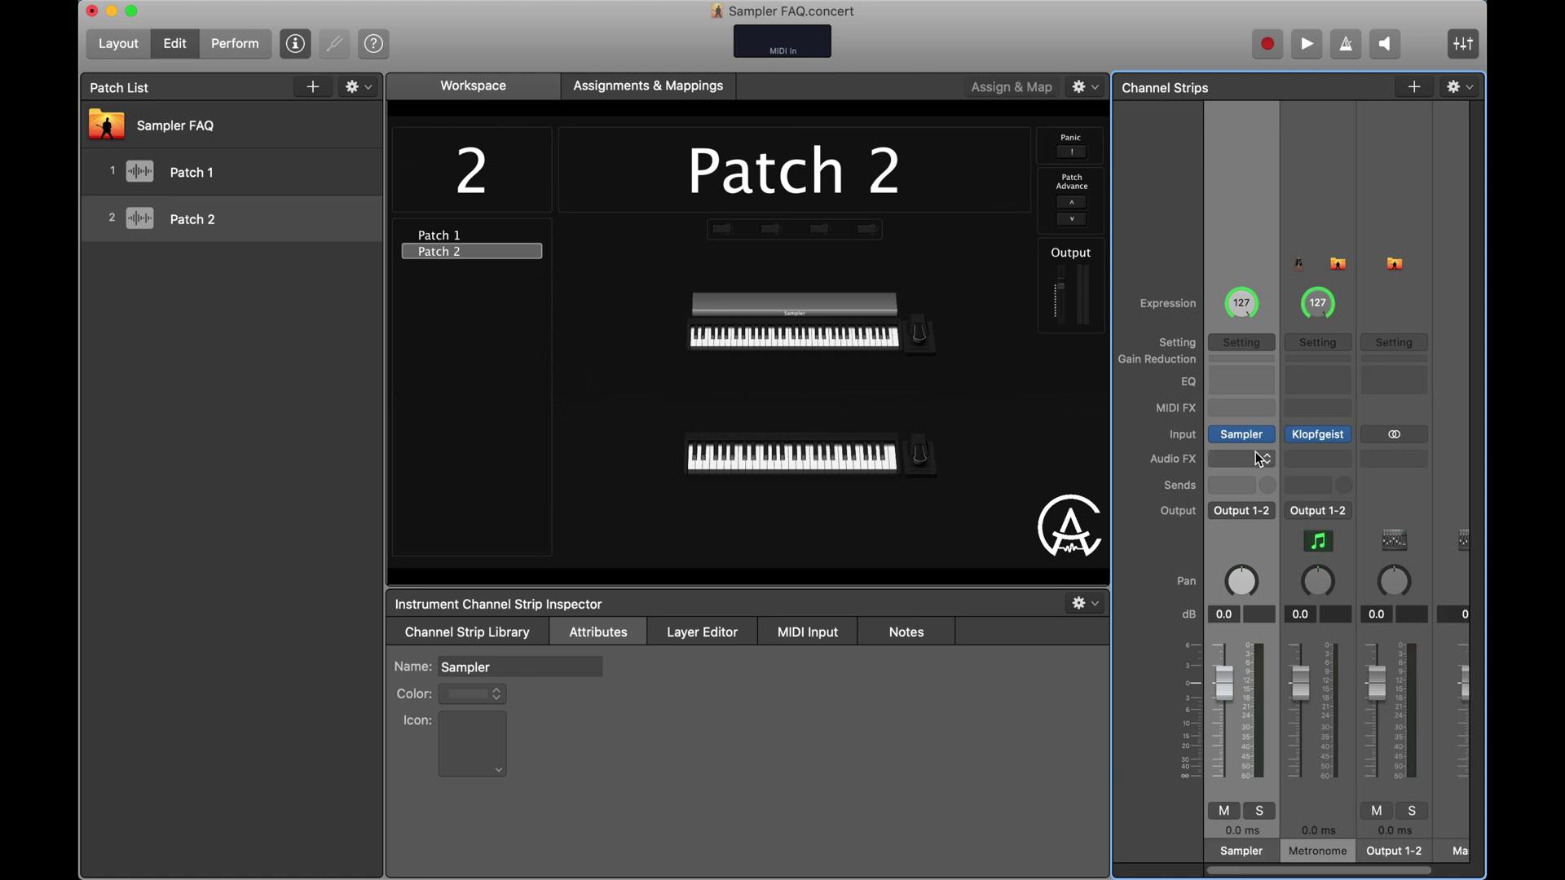
{"action": "key", "text": "v"}
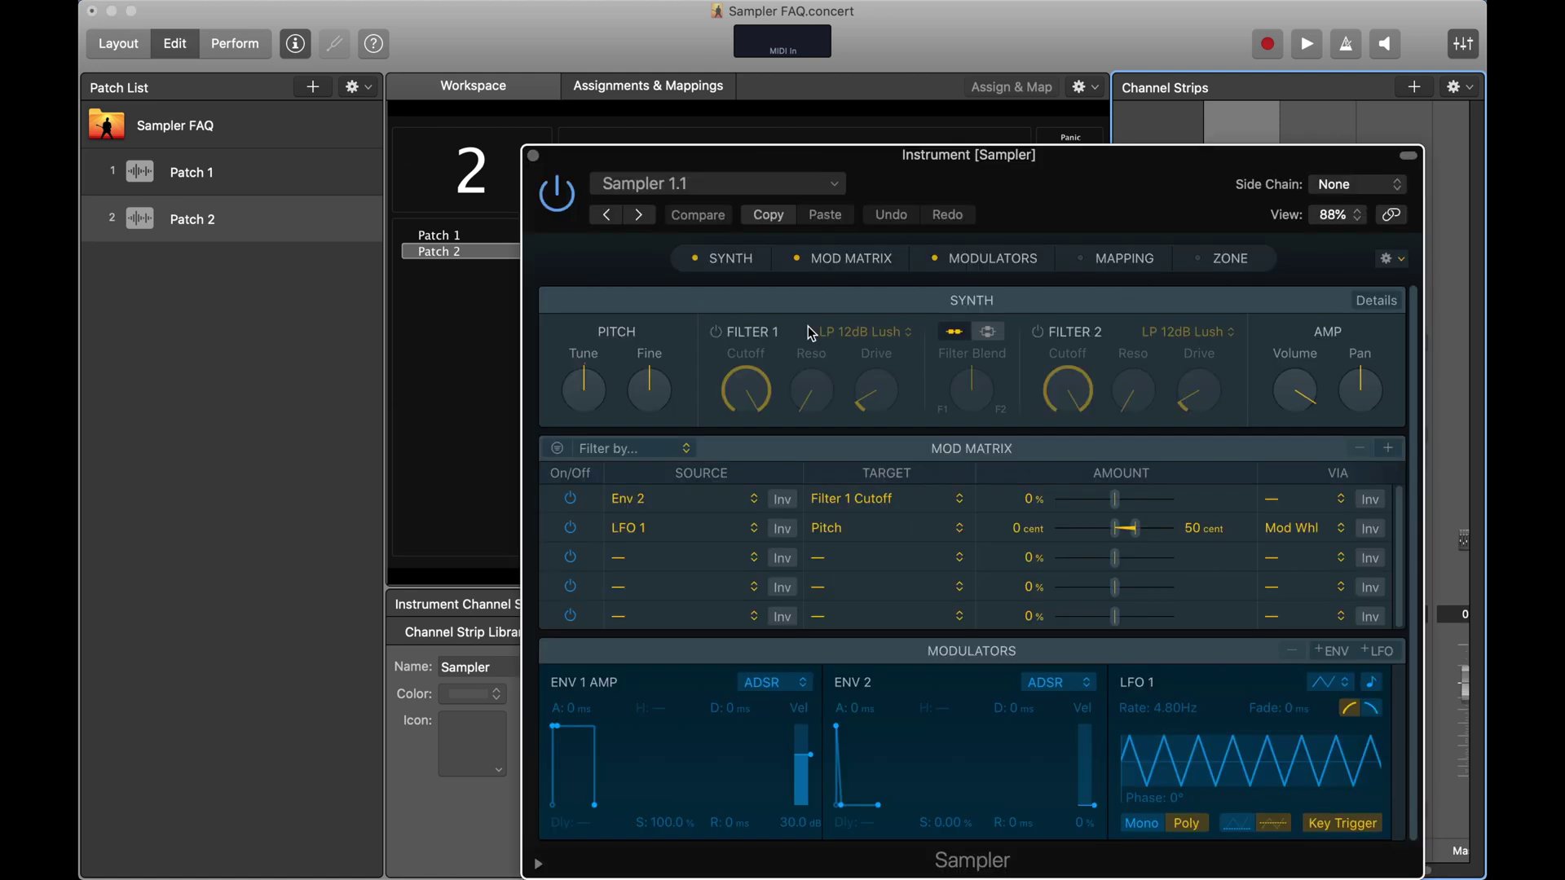
{"action": "left_click", "coordinate": [665, 187]}
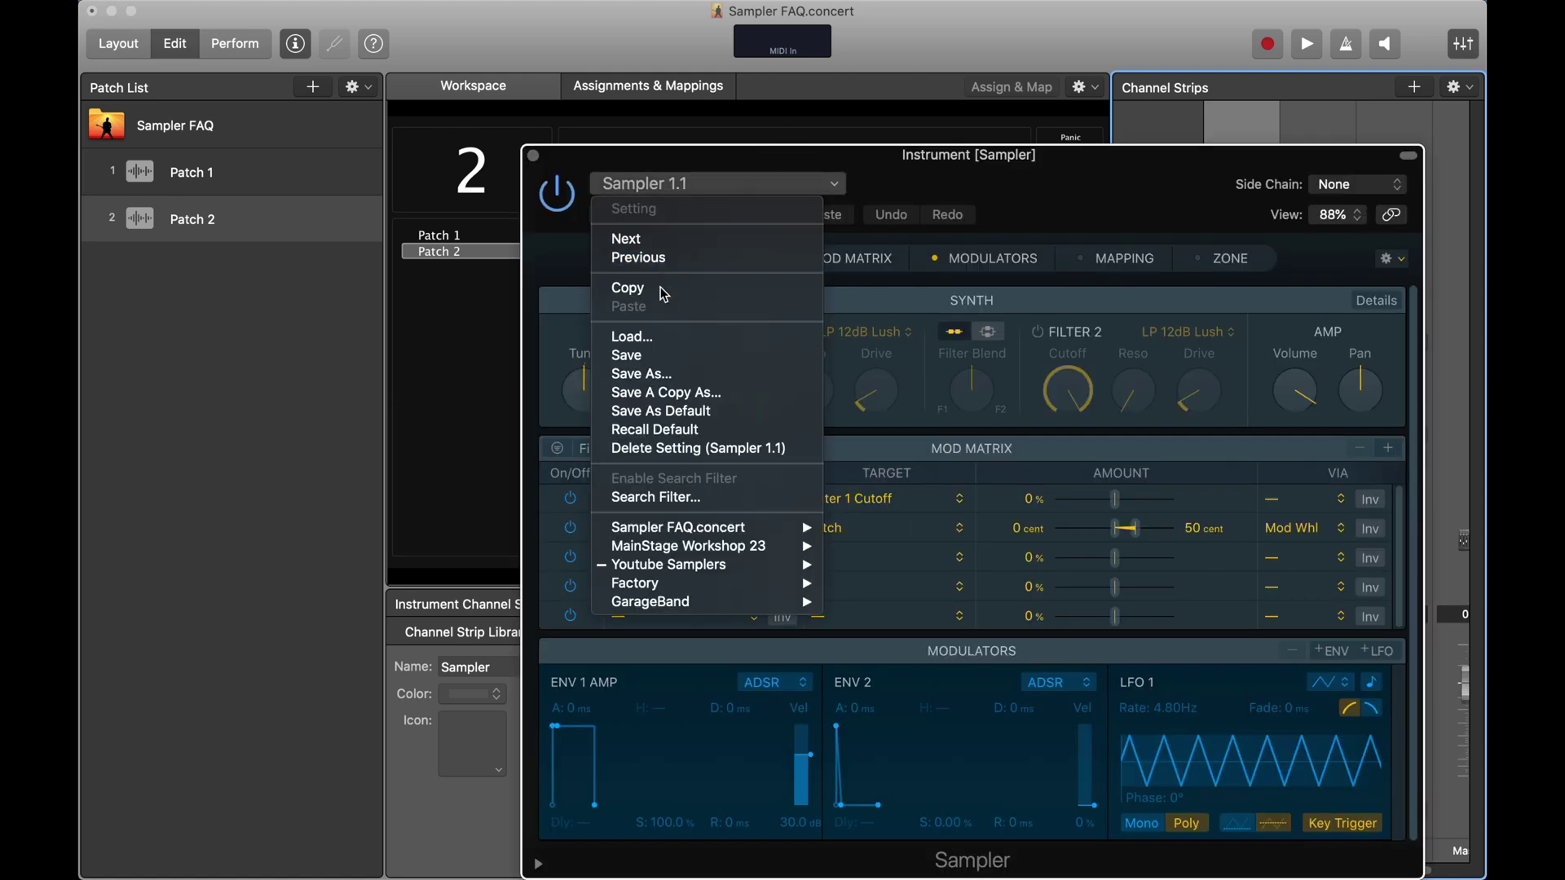
{"action": "left_click", "coordinate": [659, 375]}
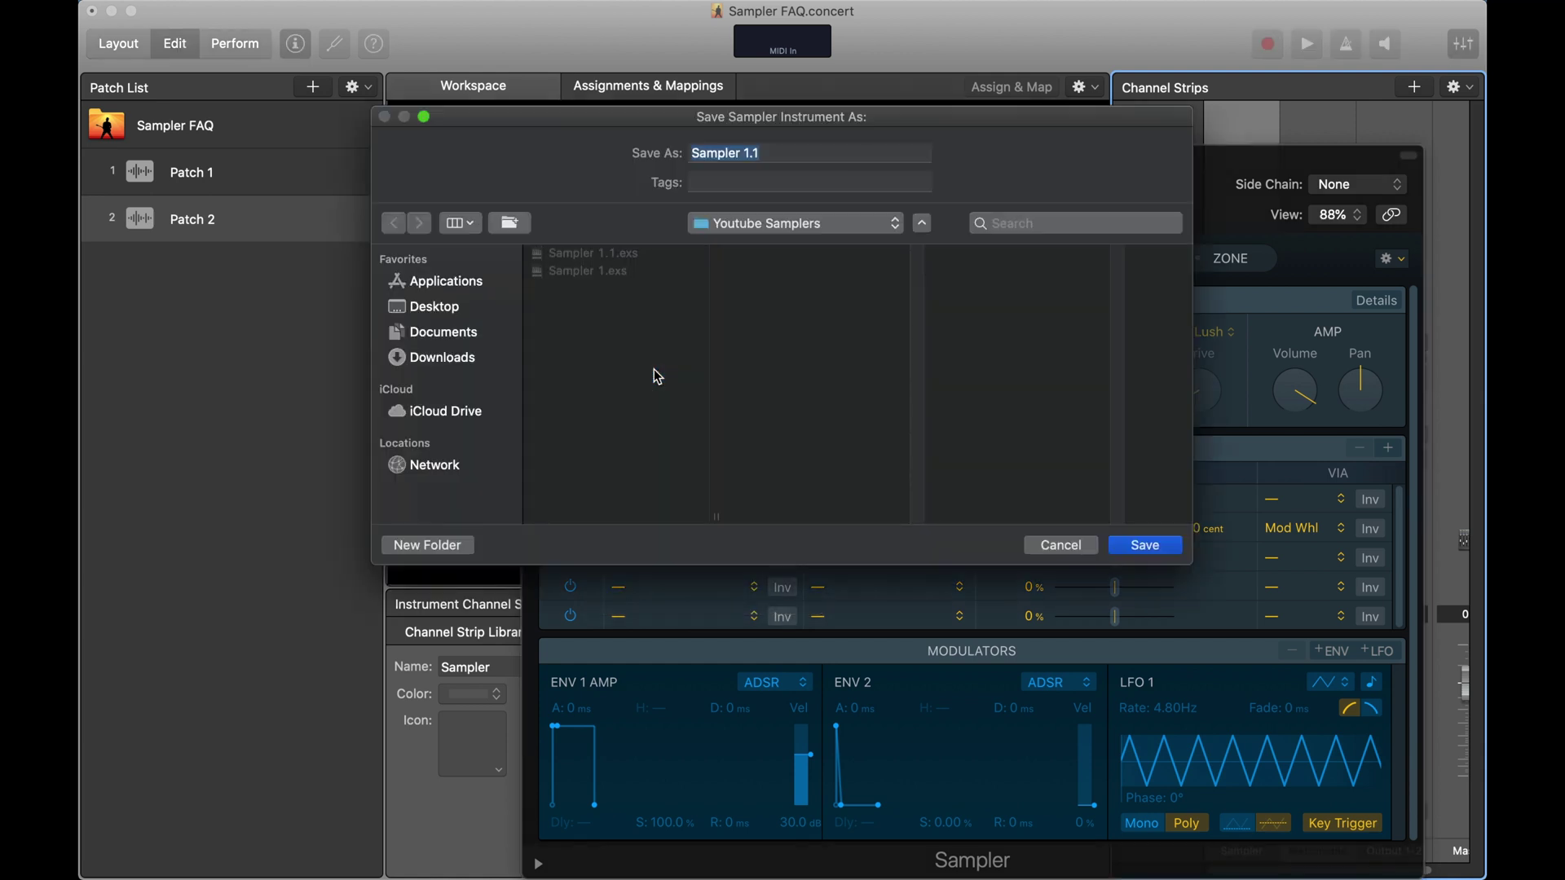
{"action": "key", "text": "Return"}
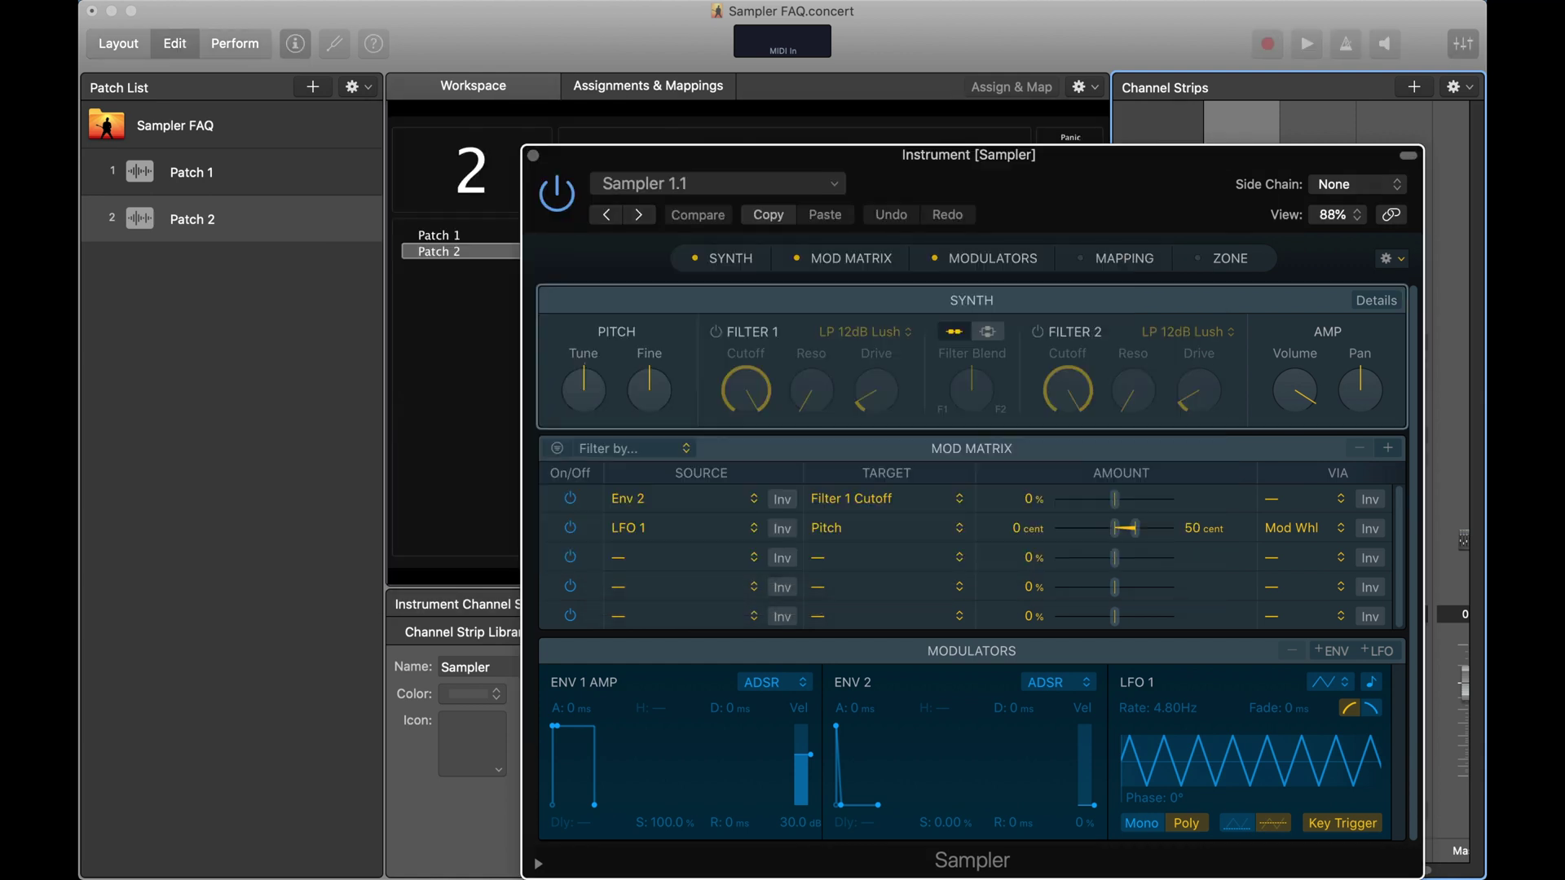
{"action": "left_click", "coordinate": [533, 156]}
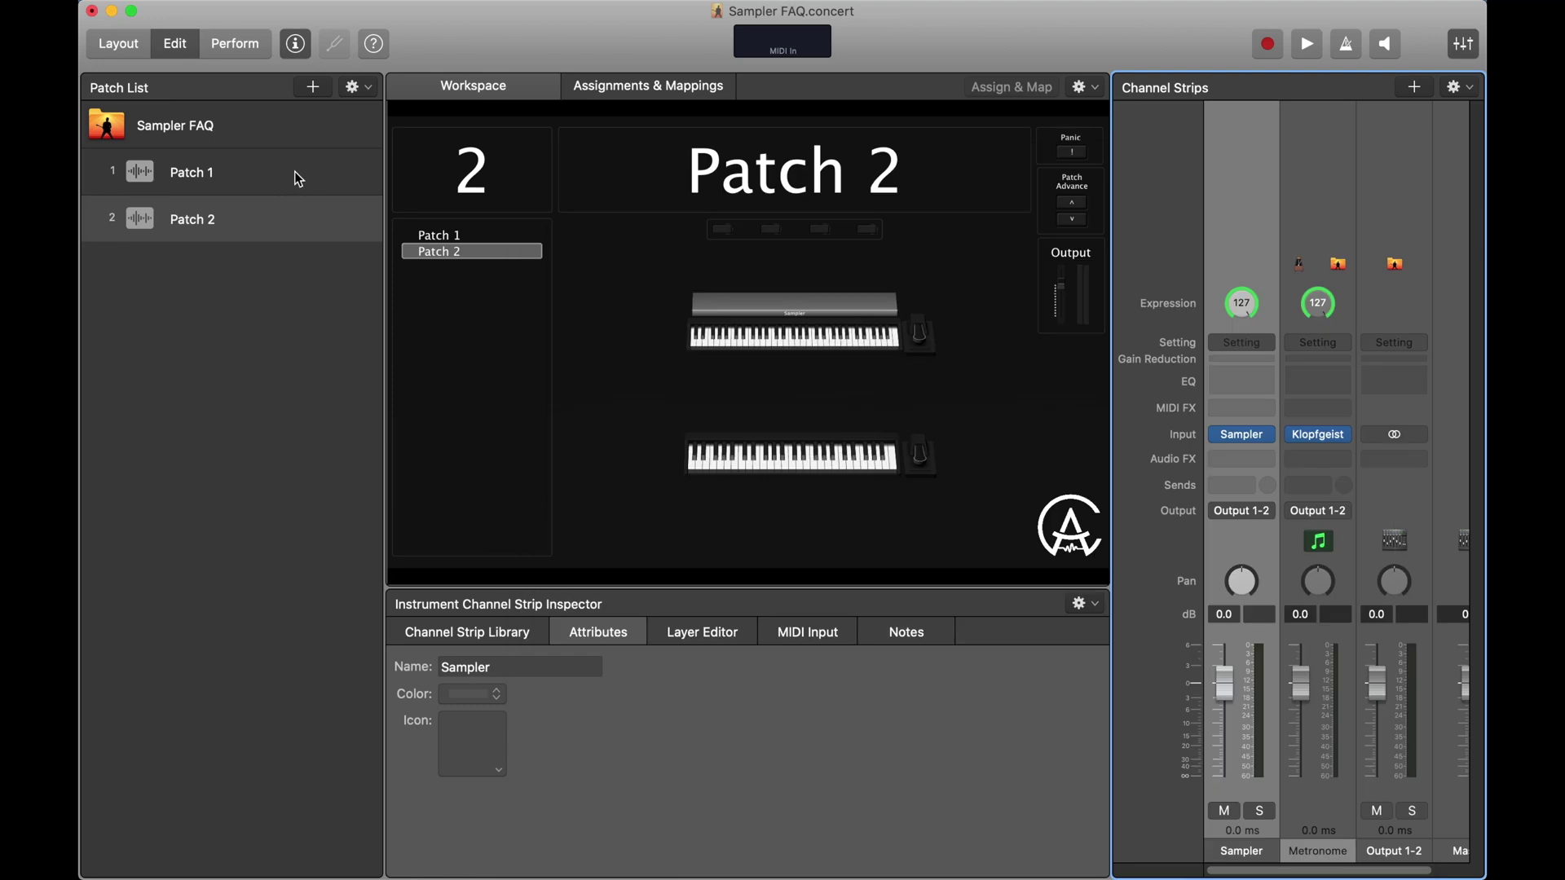
{"action": "left_click", "coordinate": [285, 169]}
{"action": "left_click", "coordinate": [1242, 434]}
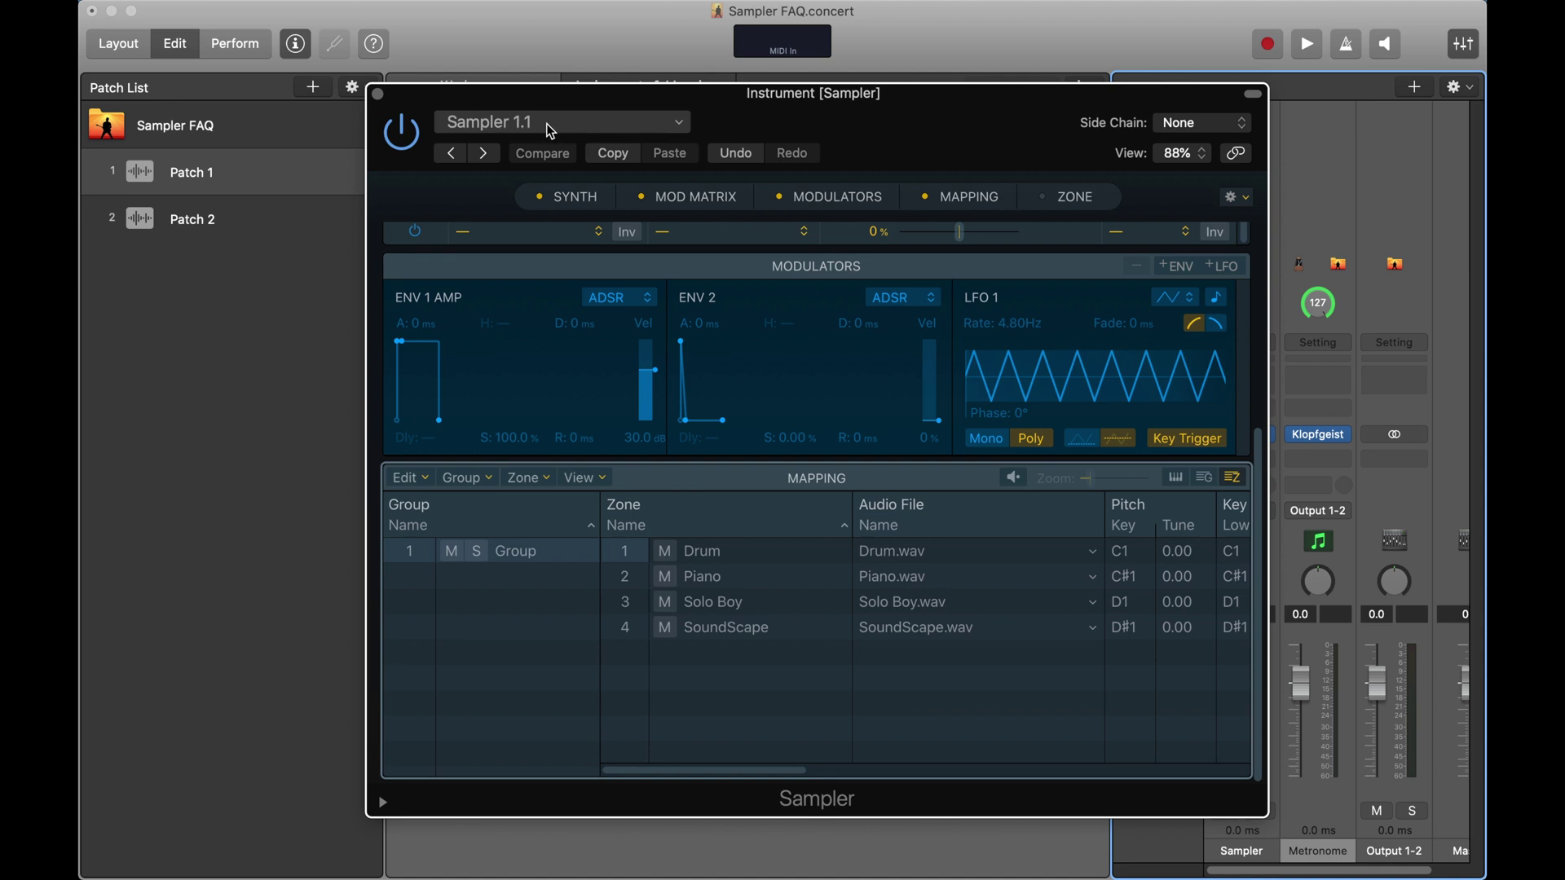
Load the Sampler 1.2 preset into Patch 1's Sampler, then select Patch 2's Sampler strip.
{"action": "left_click", "coordinate": [547, 124]}
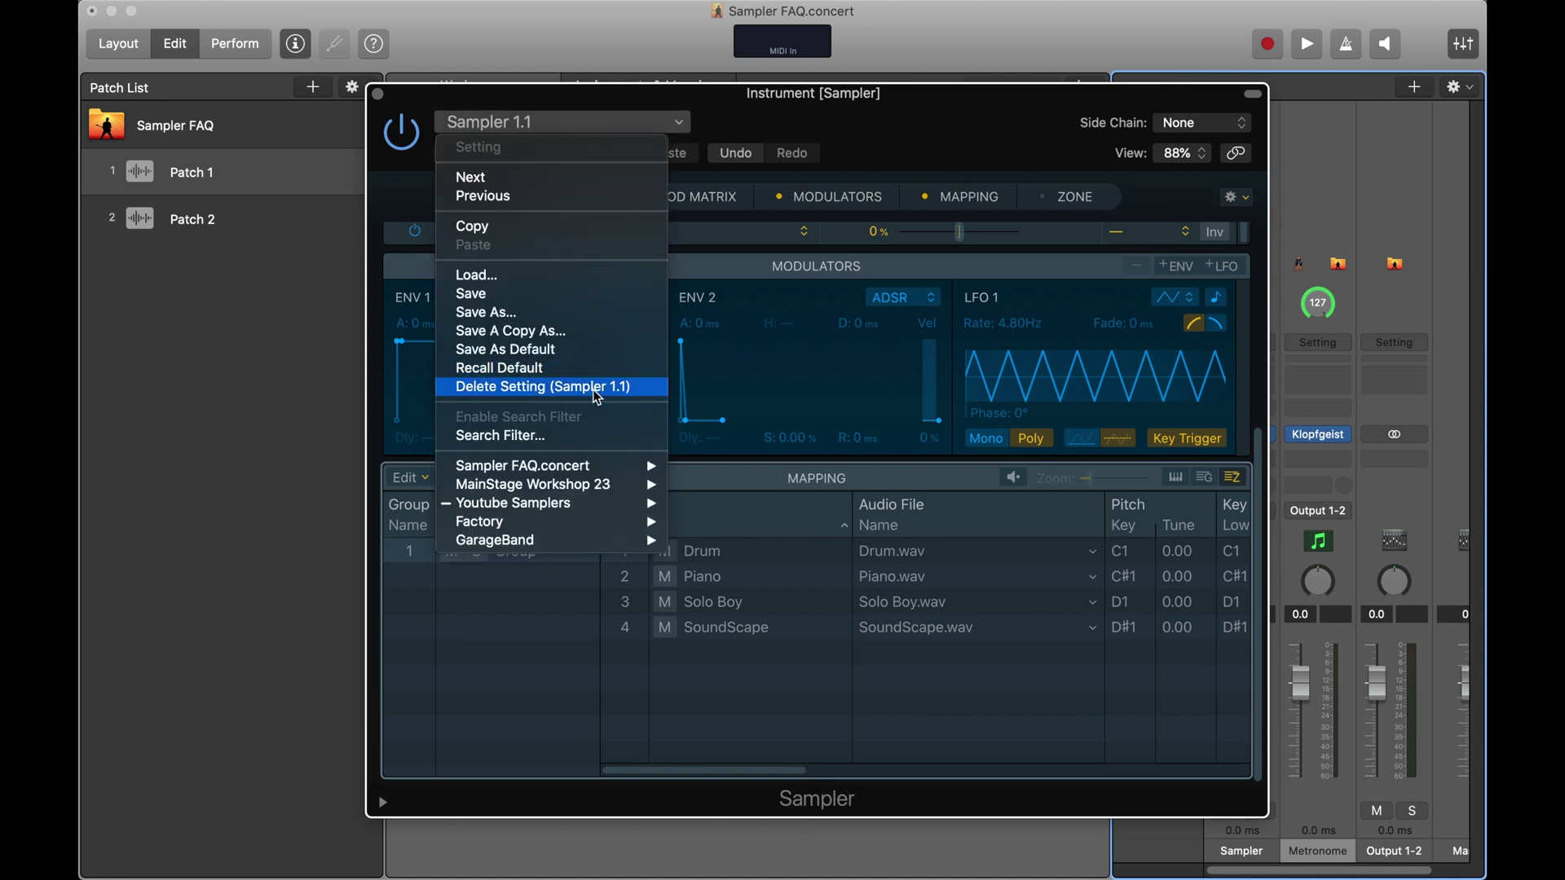
{"action": "mouse_move", "coordinate": [593, 505]}
{"action": "left_click", "coordinate": [738, 521]}
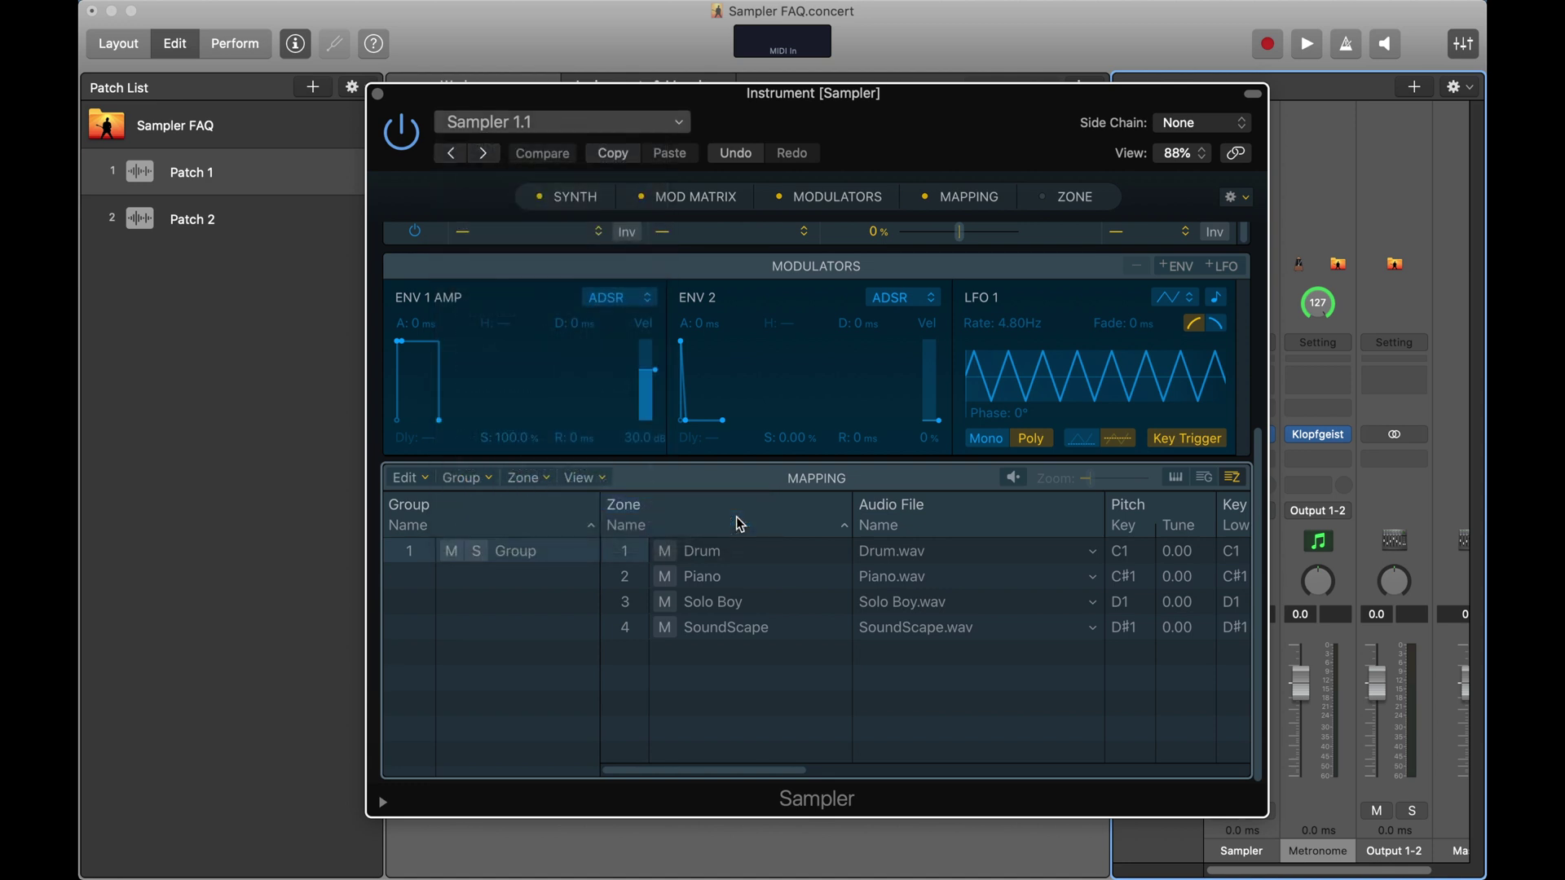
{"action": "left_click", "coordinate": [378, 96]}
{"action": "left_click", "coordinate": [1253, 254]}
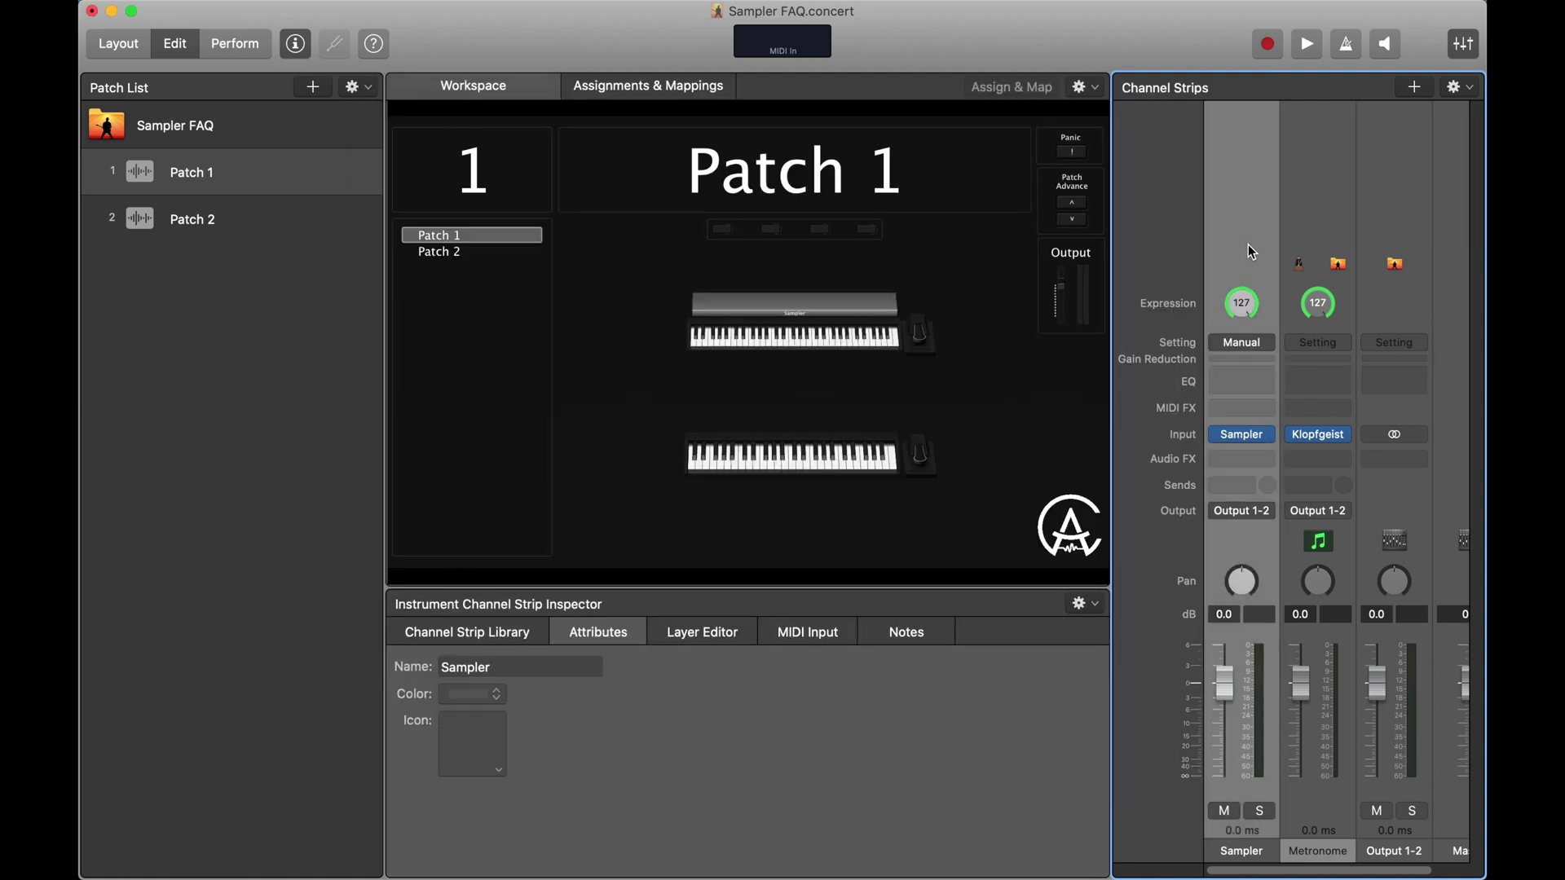
{"action": "left_click", "coordinate": [317, 213]}
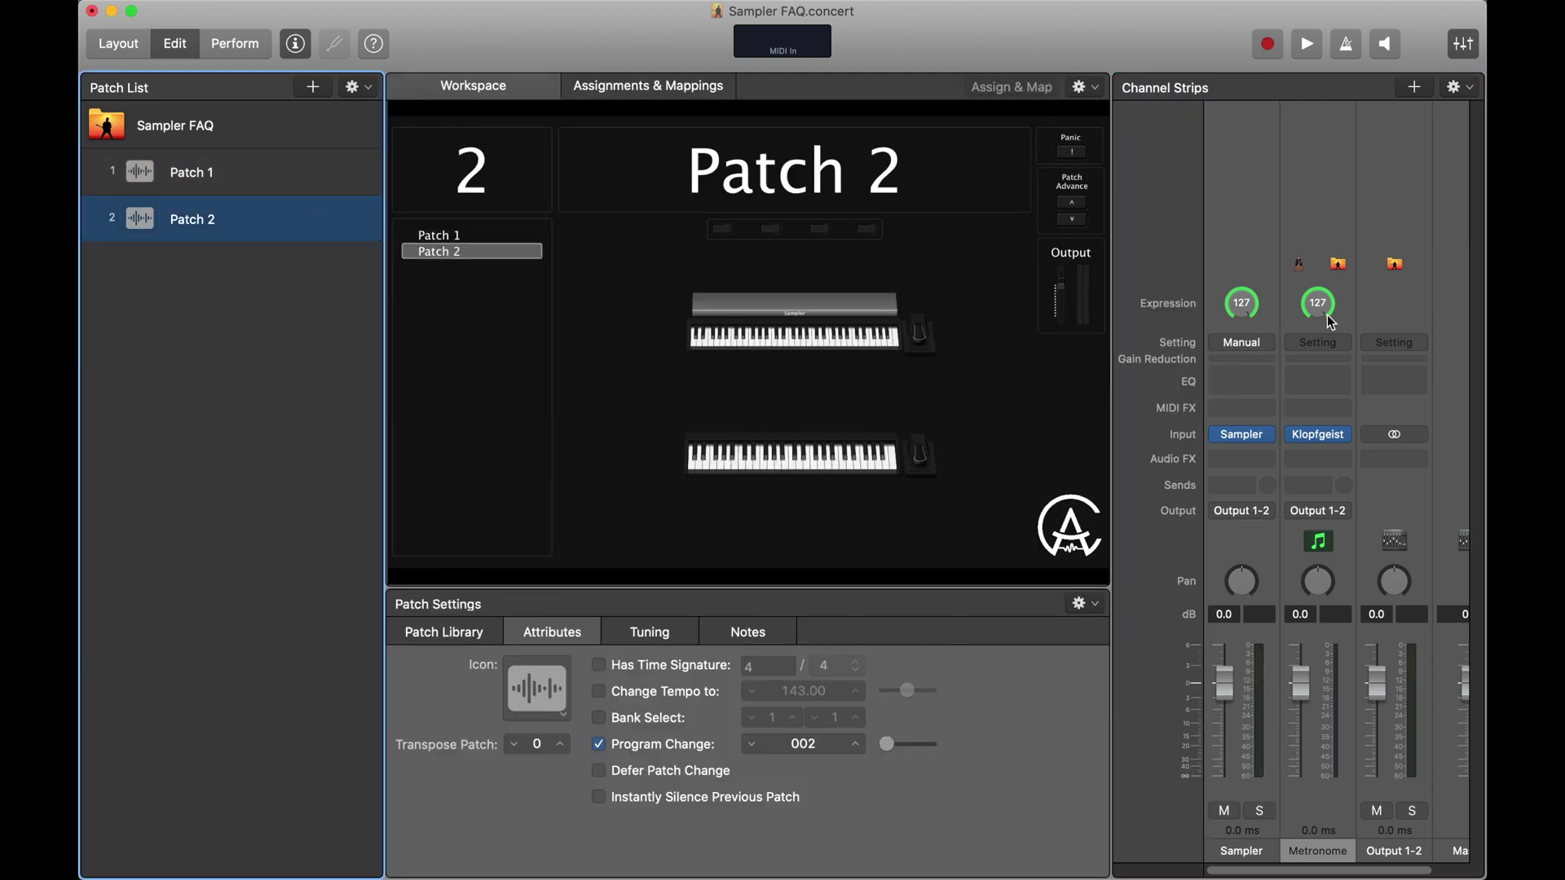
{"action": "left_click", "coordinate": [1234, 228]}
{"action": "left_click", "coordinate": [1234, 229]}
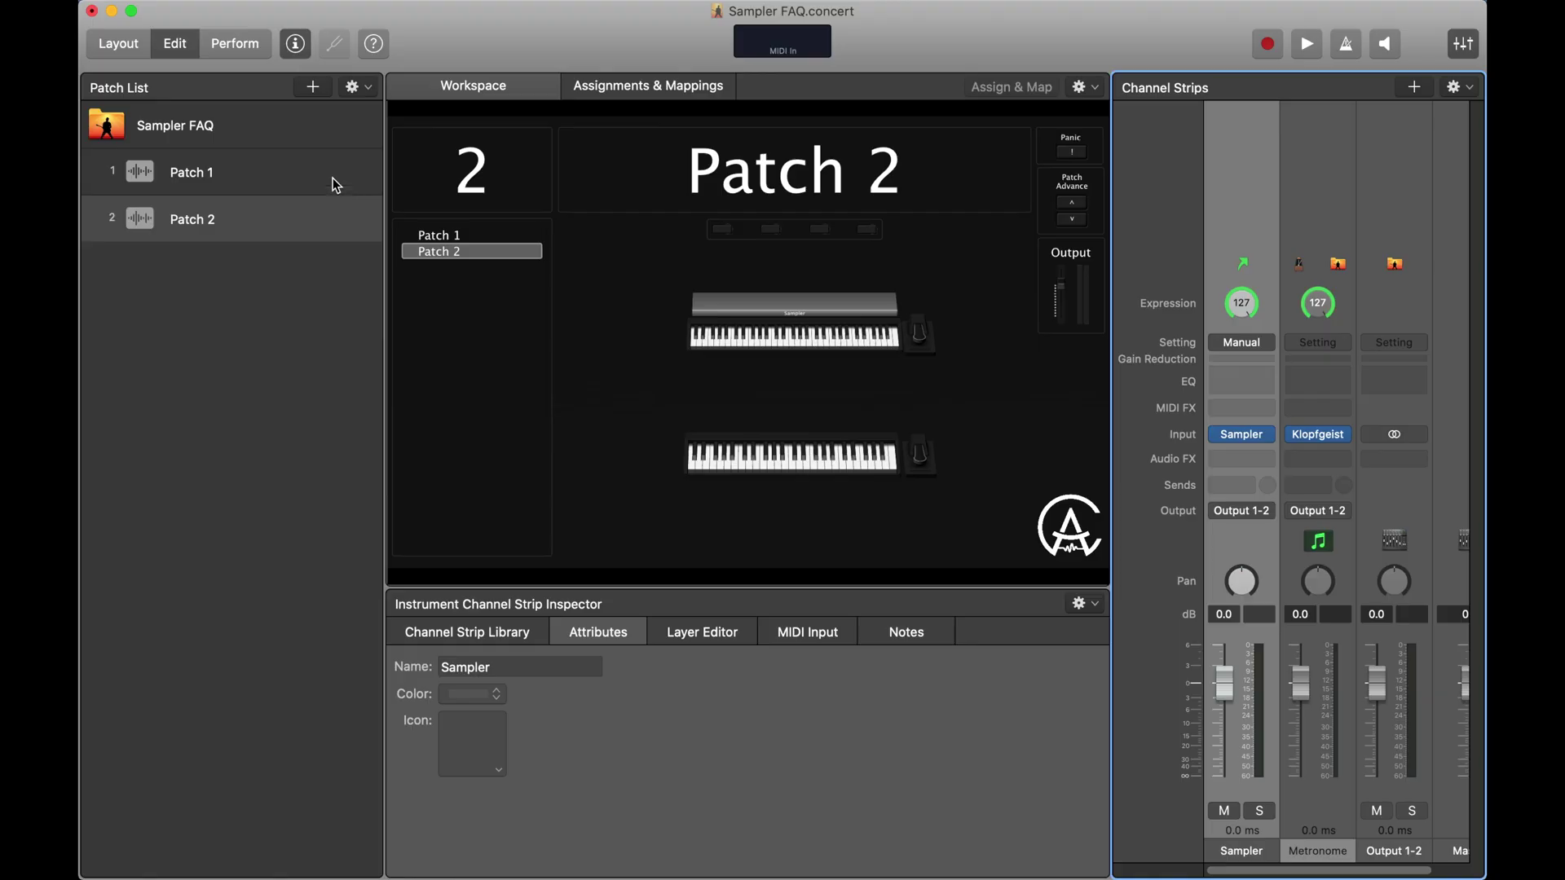
Back in Patch 1, load a Youtube Samplers preset again, then open Patch 2's Sampler.
{"action": "left_click", "coordinate": [311, 172]}
{"action": "left_click", "coordinate": [1234, 440]}
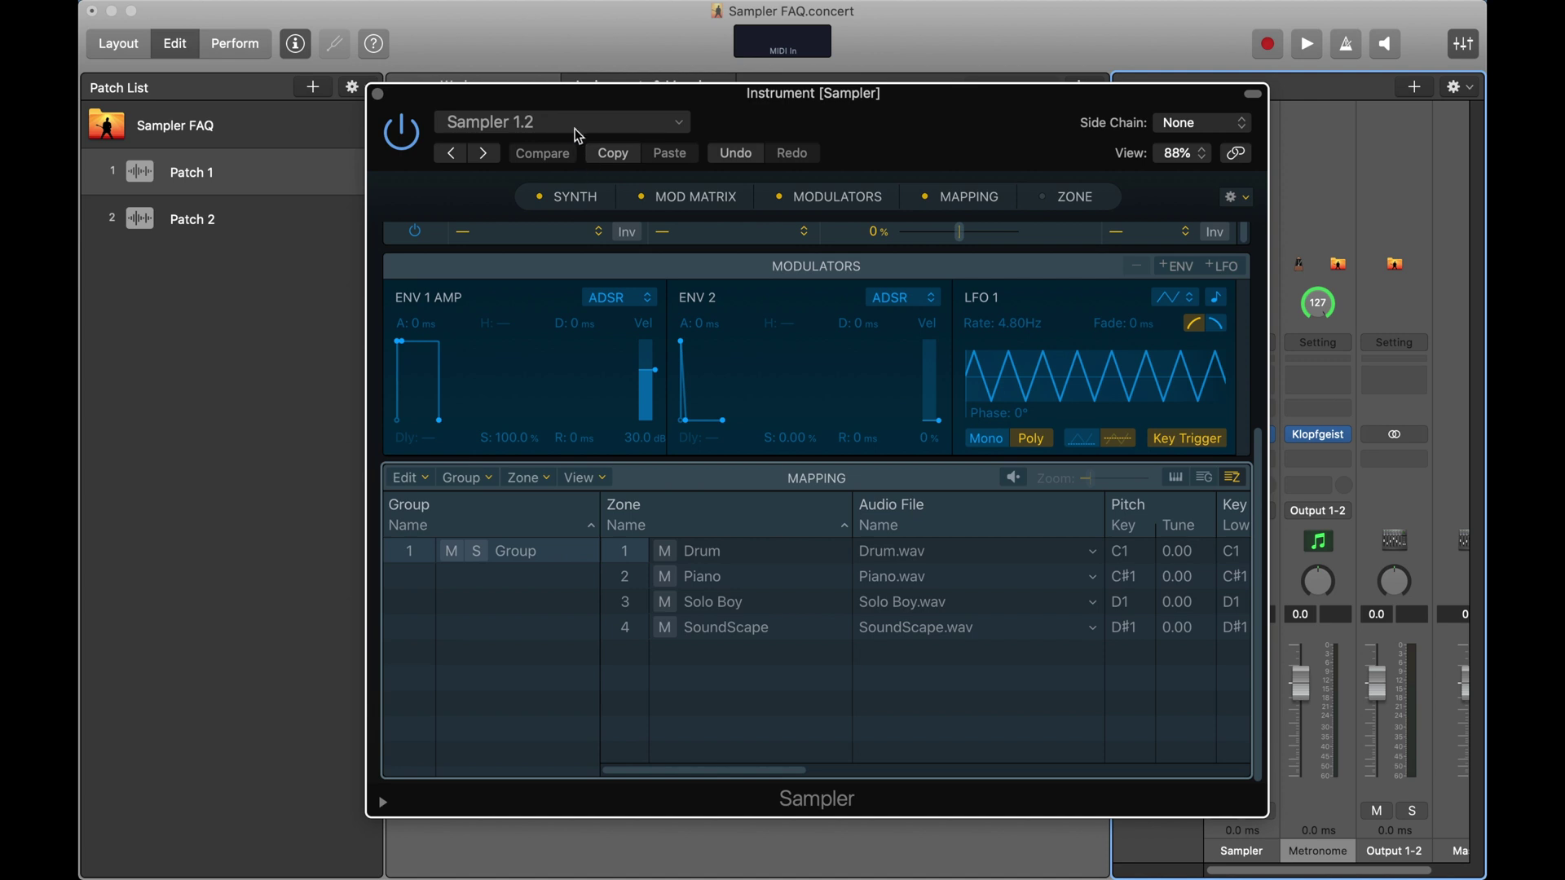
{"action": "left_click", "coordinate": [541, 124]}
{"action": "mouse_move", "coordinate": [573, 492]}
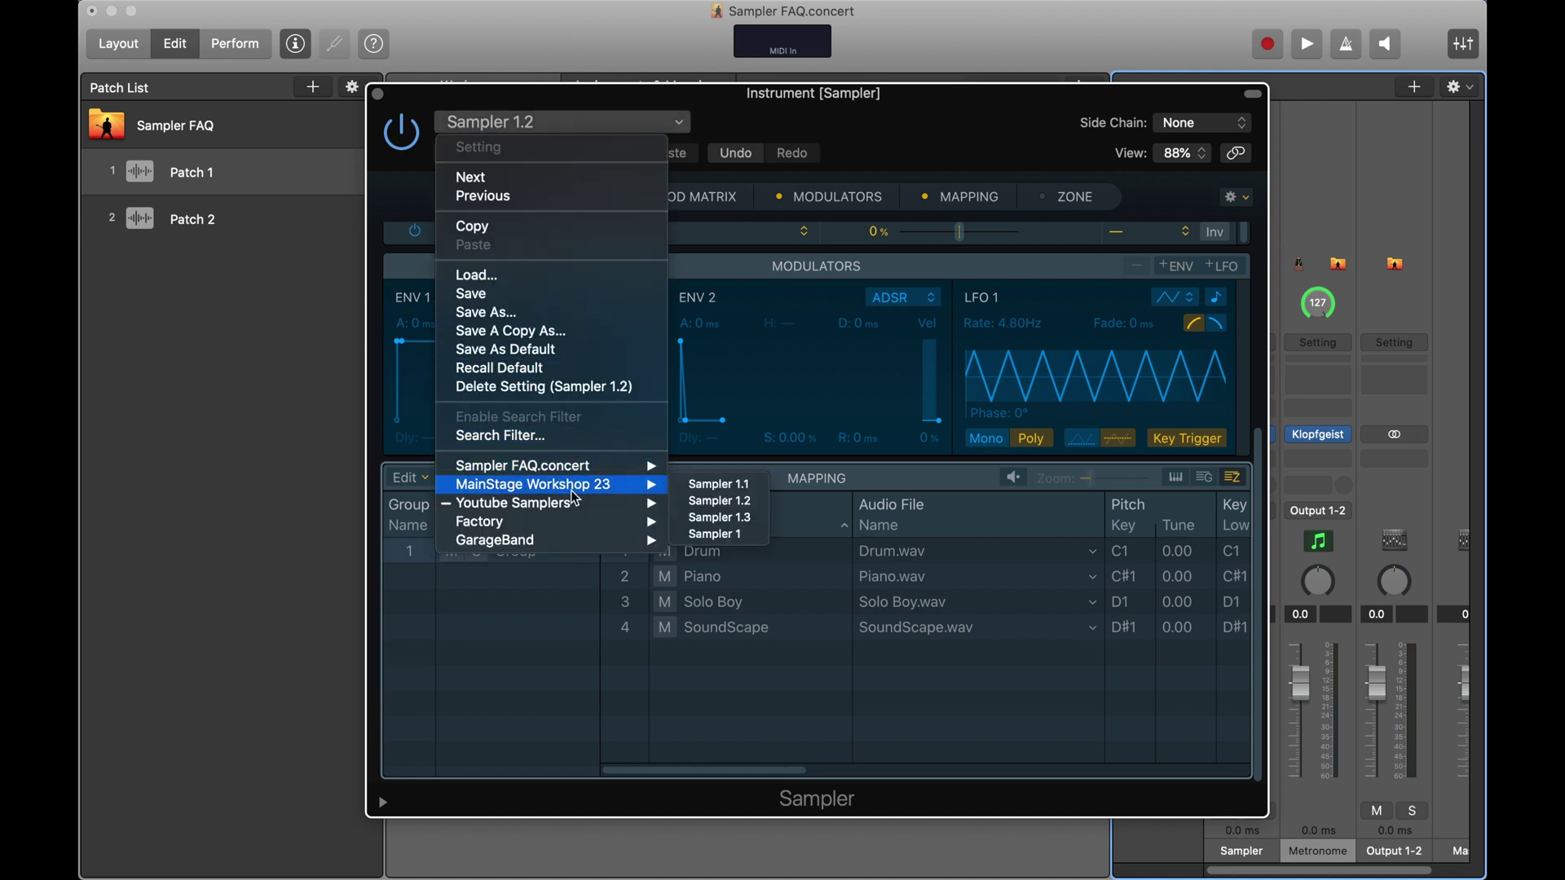
{"action": "left_click", "coordinate": [738, 513]}
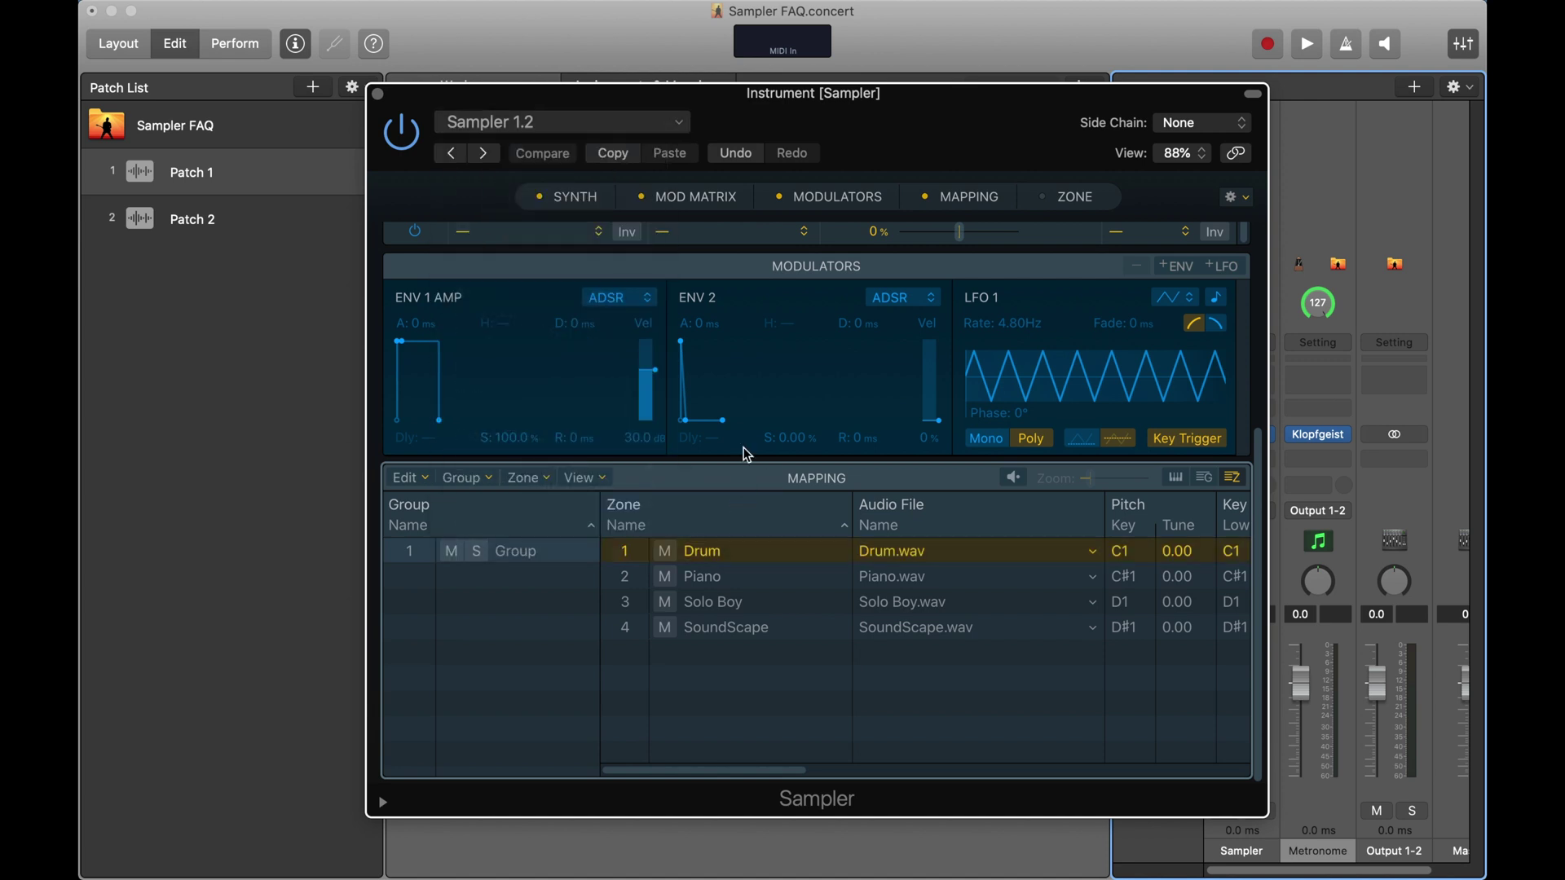
{"action": "left_click", "coordinate": [378, 96]}
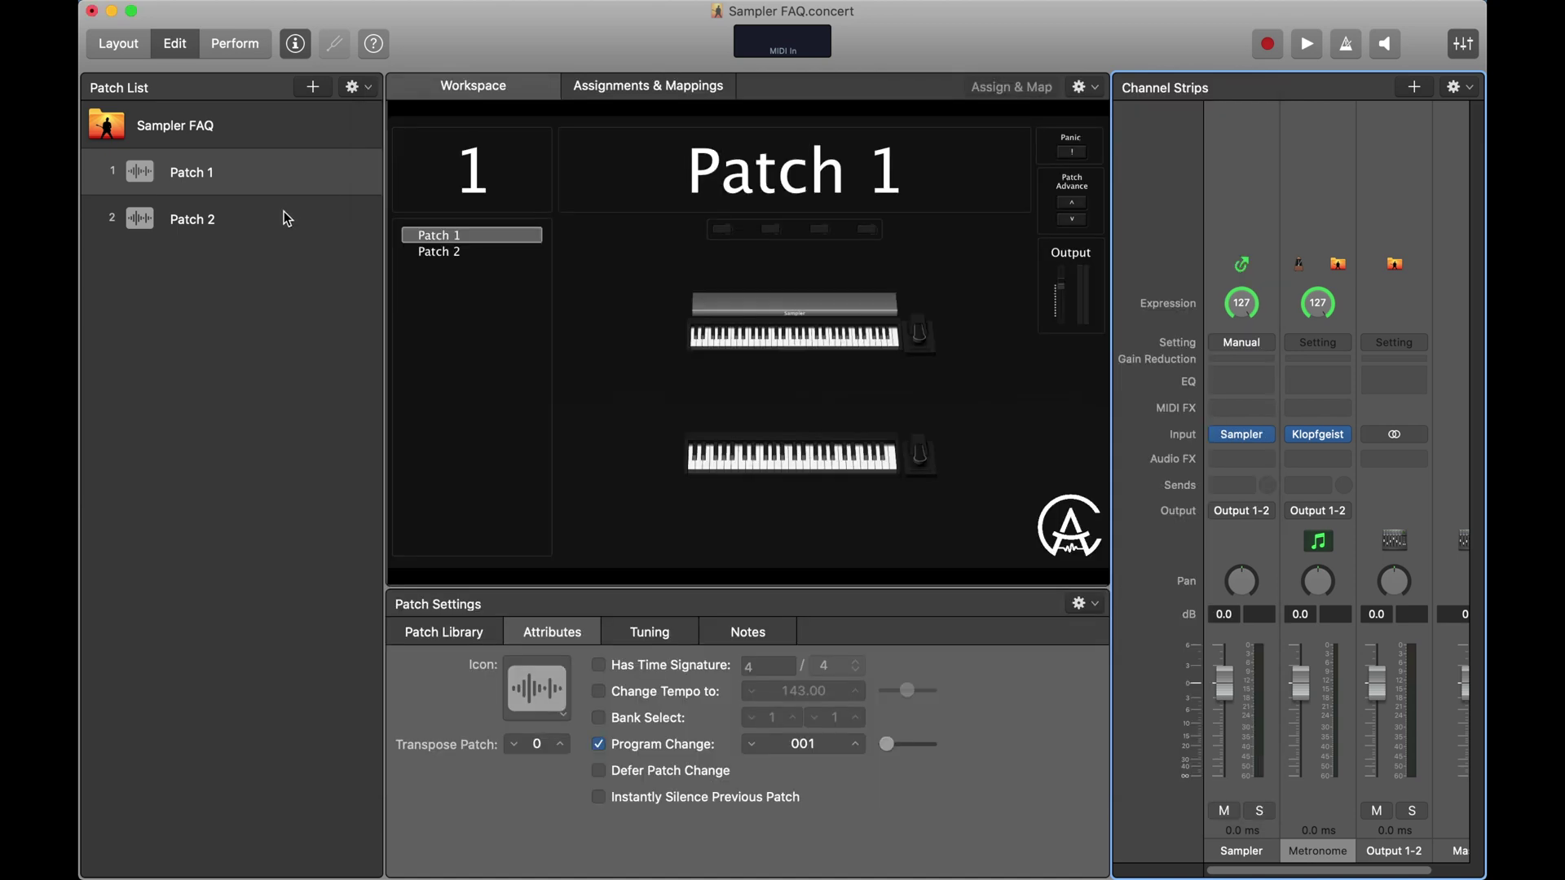
{"action": "left_click", "coordinate": [280, 214]}
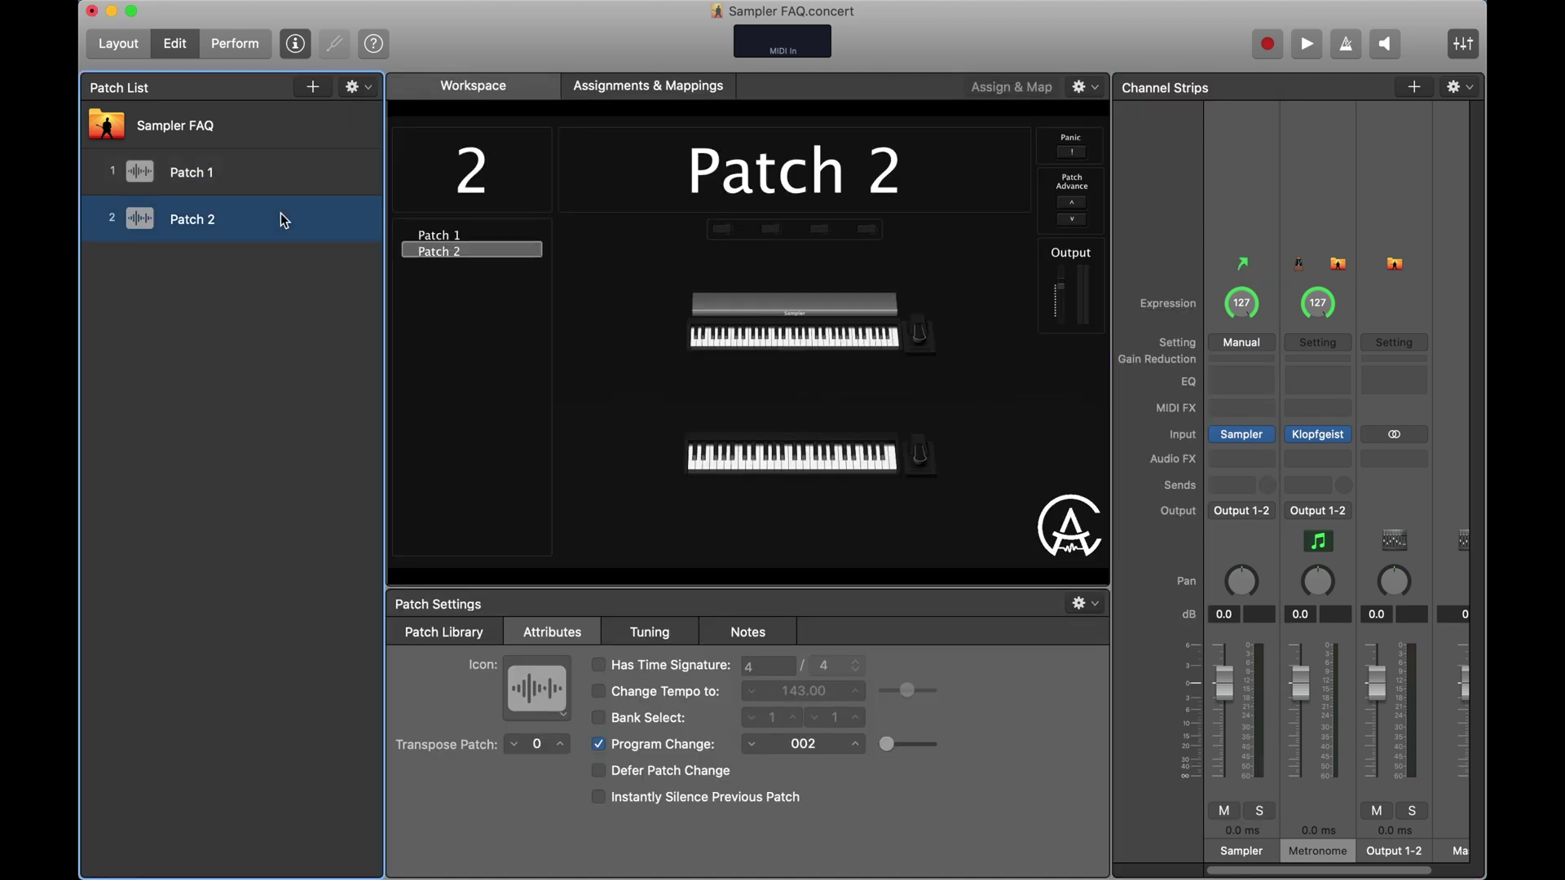
{"action": "left_click", "coordinate": [1244, 433]}
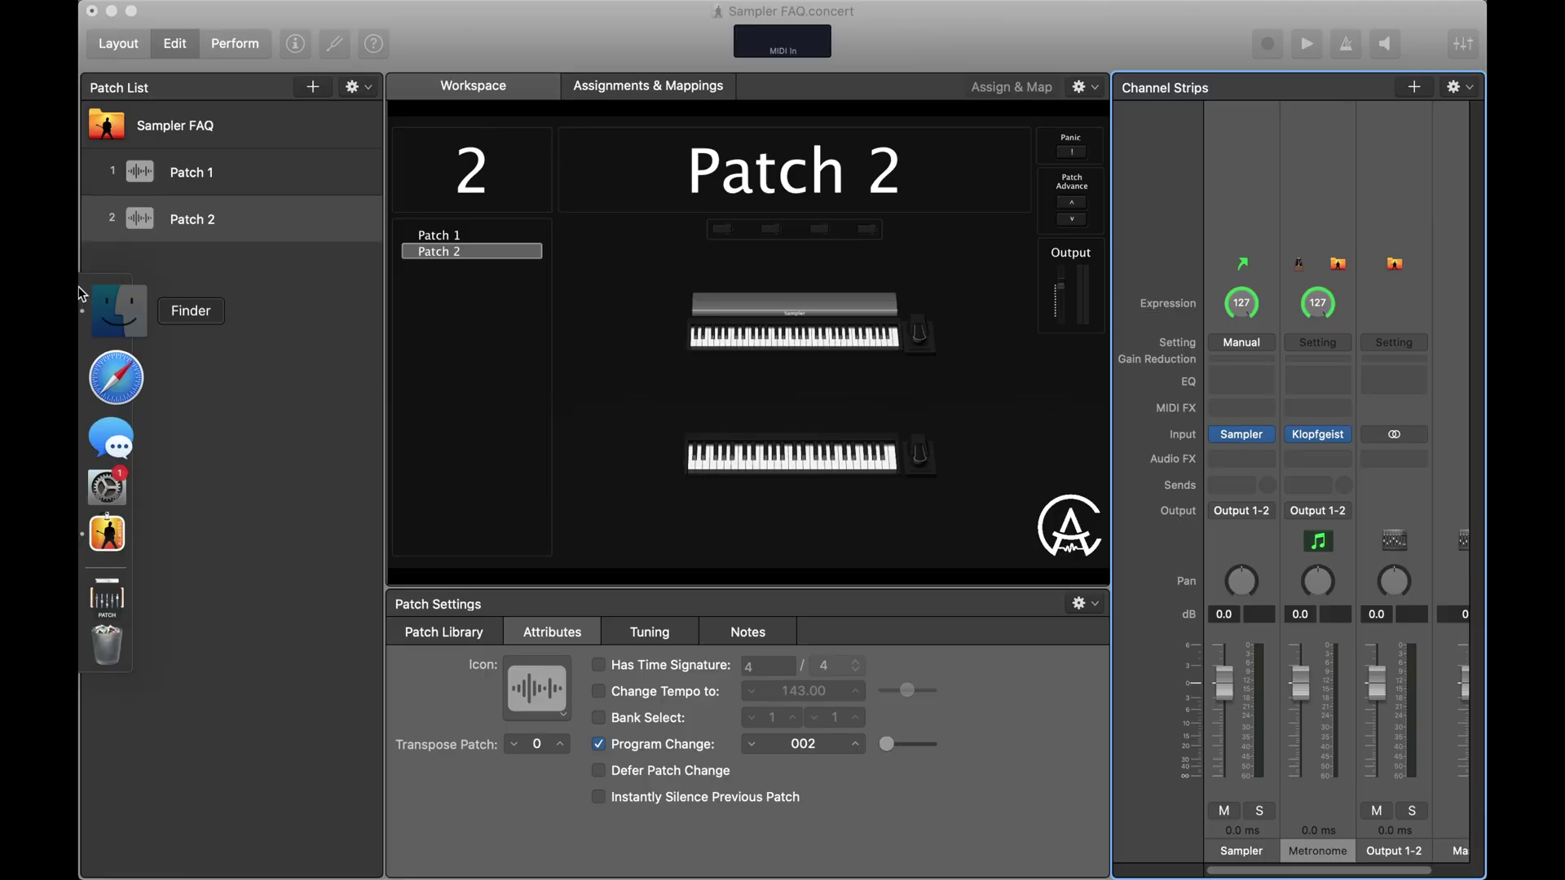
Create a new folder named 'Samples' on the Desktop.
{"action": "left_click", "coordinate": [116, 307]}
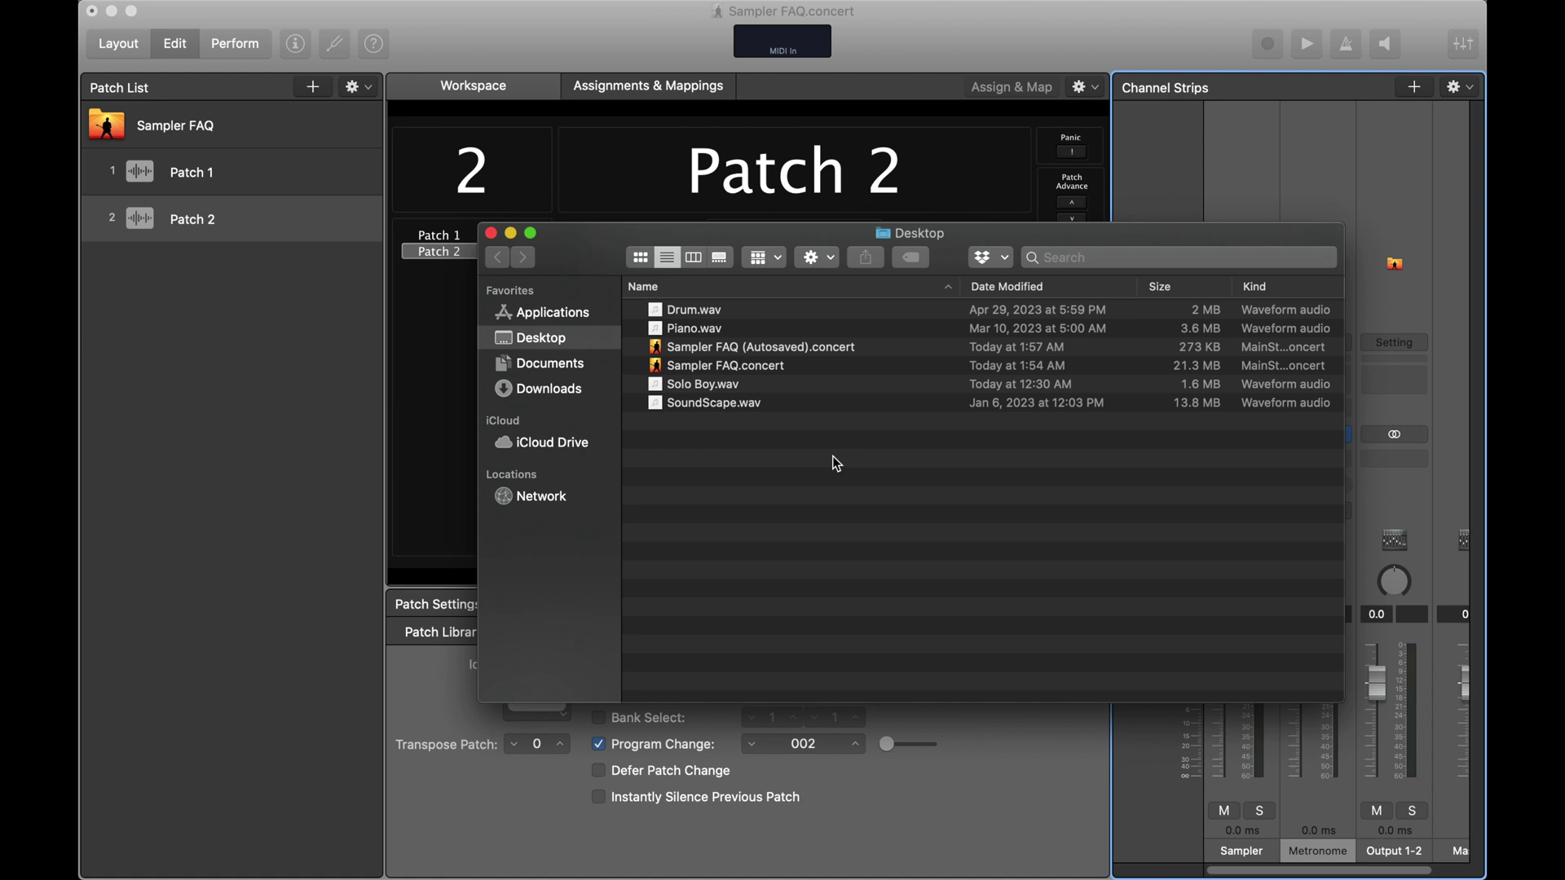
{"action": "key", "text": "super+shift+n"}
{"action": "key", "text": "Return"}
{"action": "type", "text": "Samples"}
{"action": "key", "text": "Return"}
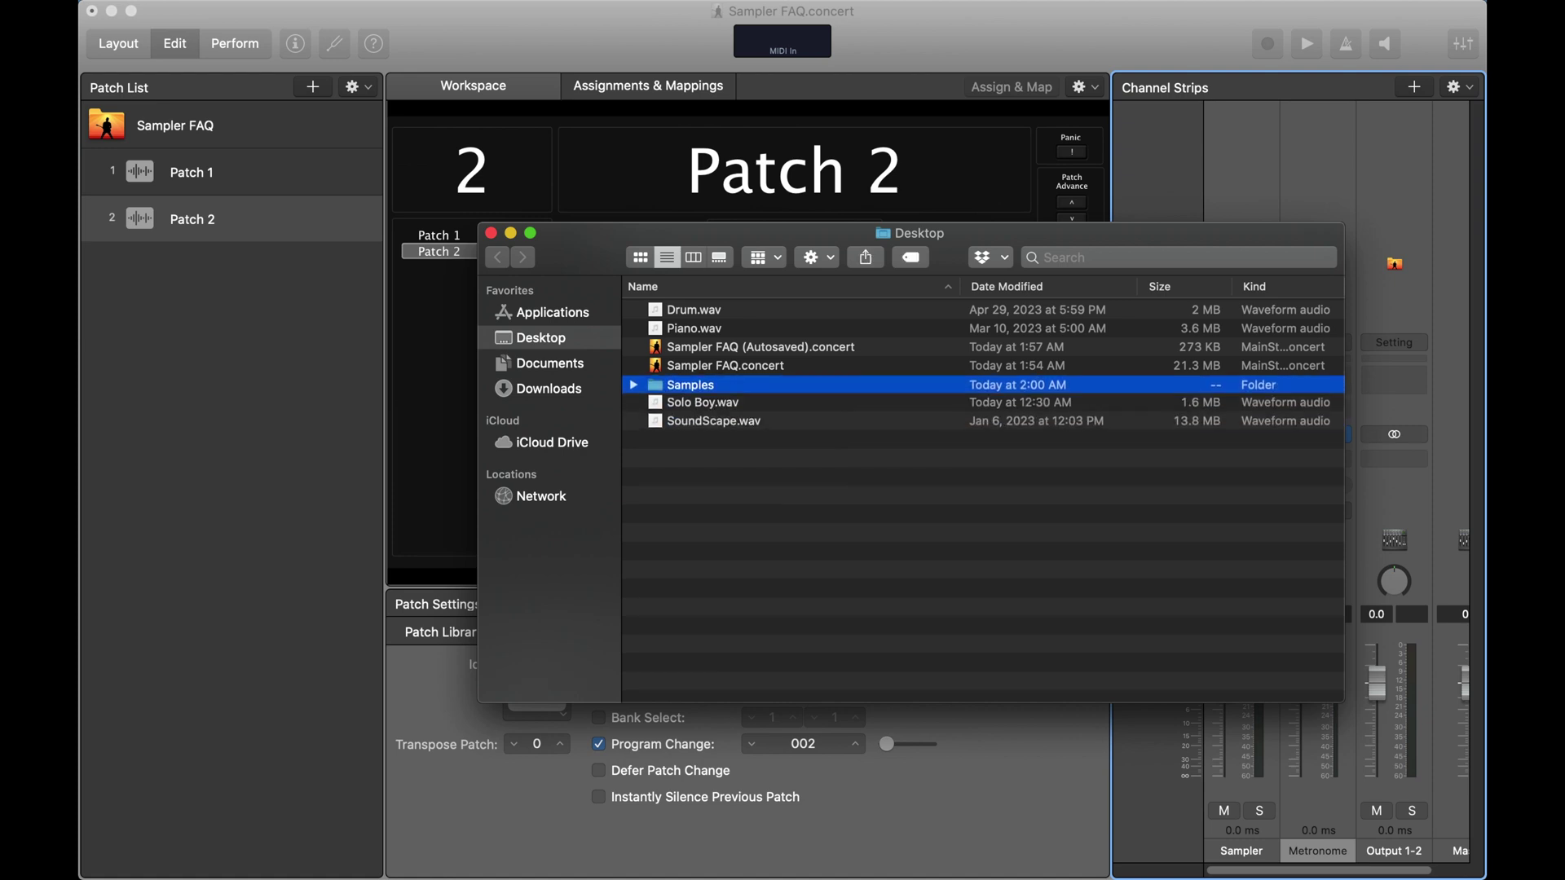
Move Drum, Piano, Solo Boy and SoundScape WAV files into the Samples folder.
{"action": "left_click", "coordinate": [706, 424]}
{"action": "left_click", "coordinate": [729, 404], "text": "shift"}
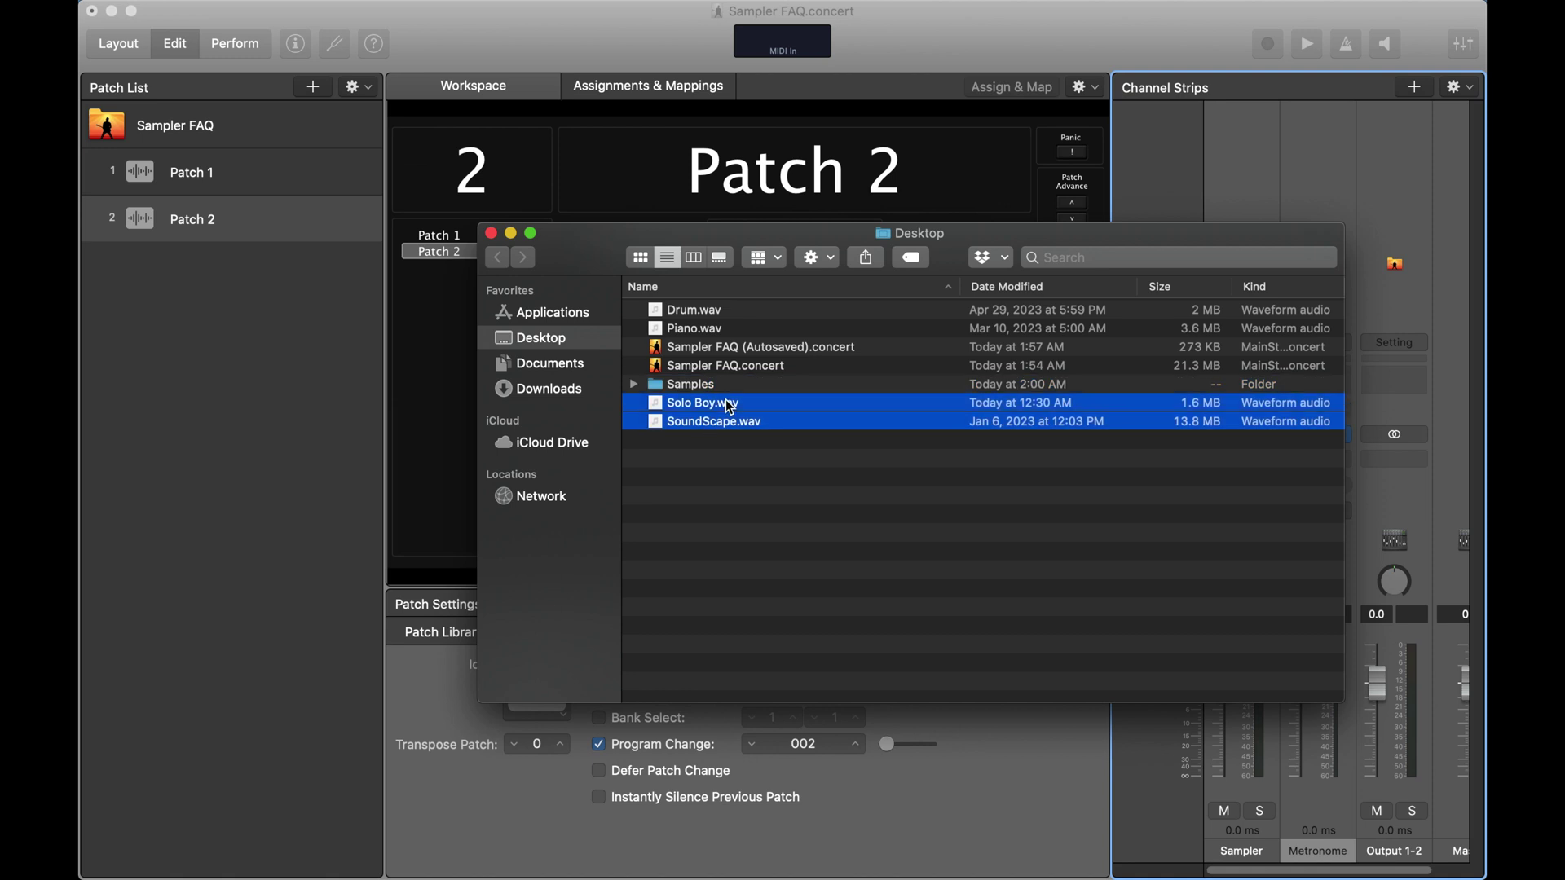
{"action": "left_click", "coordinate": [690, 327], "text": "super"}
{"action": "left_click", "coordinate": [698, 310], "text": "super"}
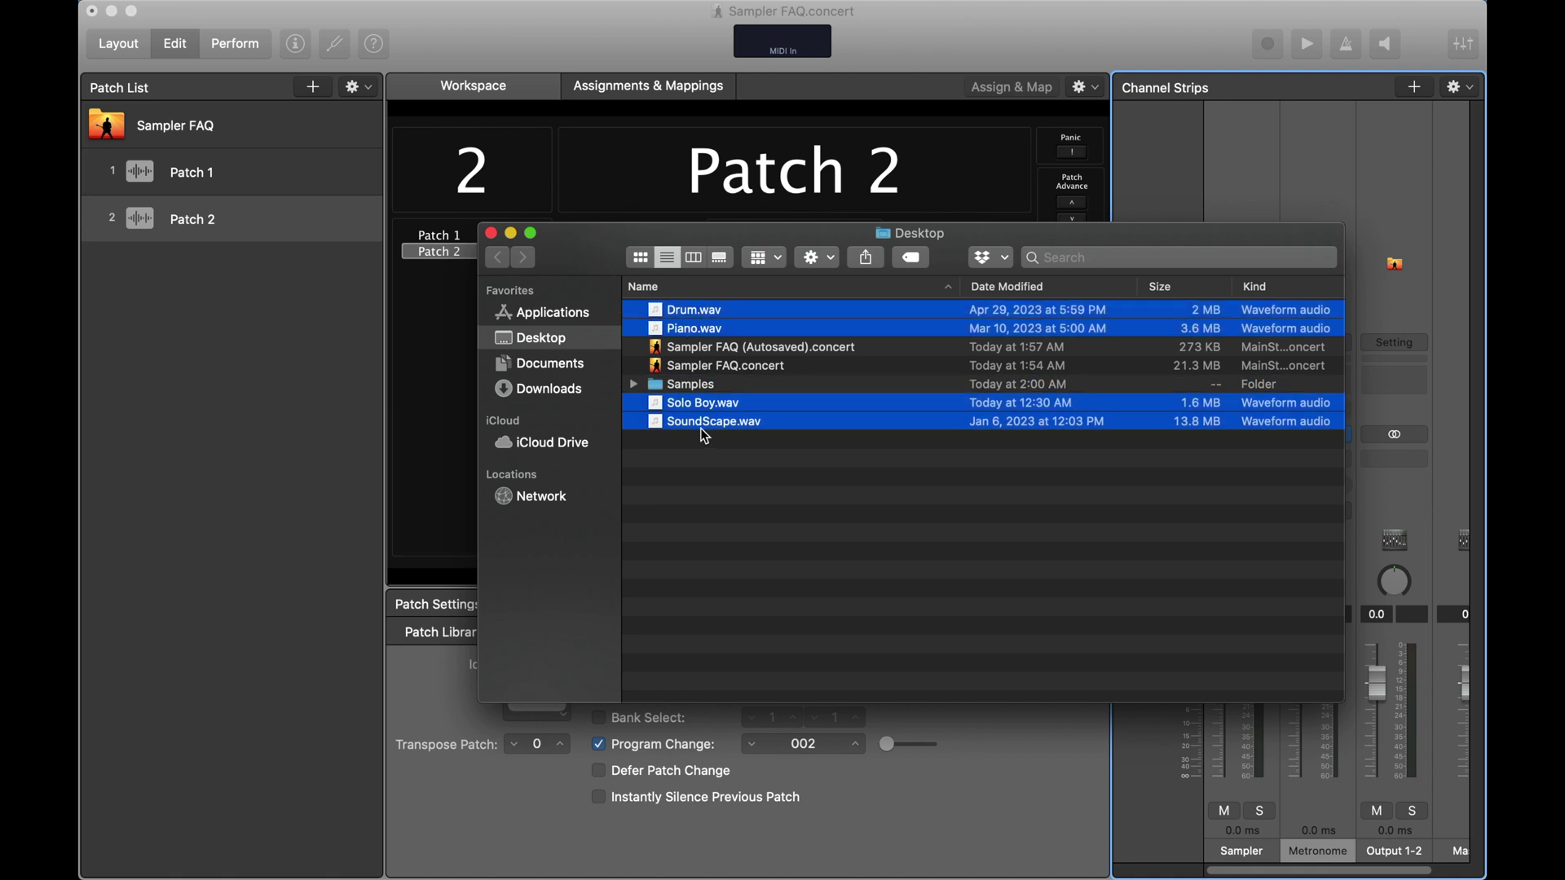
{"action": "mouse_move", "coordinate": [694, 405]}
{"action": "left_mouse_down"}
{"action": "mouse_move", "coordinate": [728, 383]}
{"action": "mouse_move", "coordinate": [707, 380]}
{"action": "left_mouse_up"}
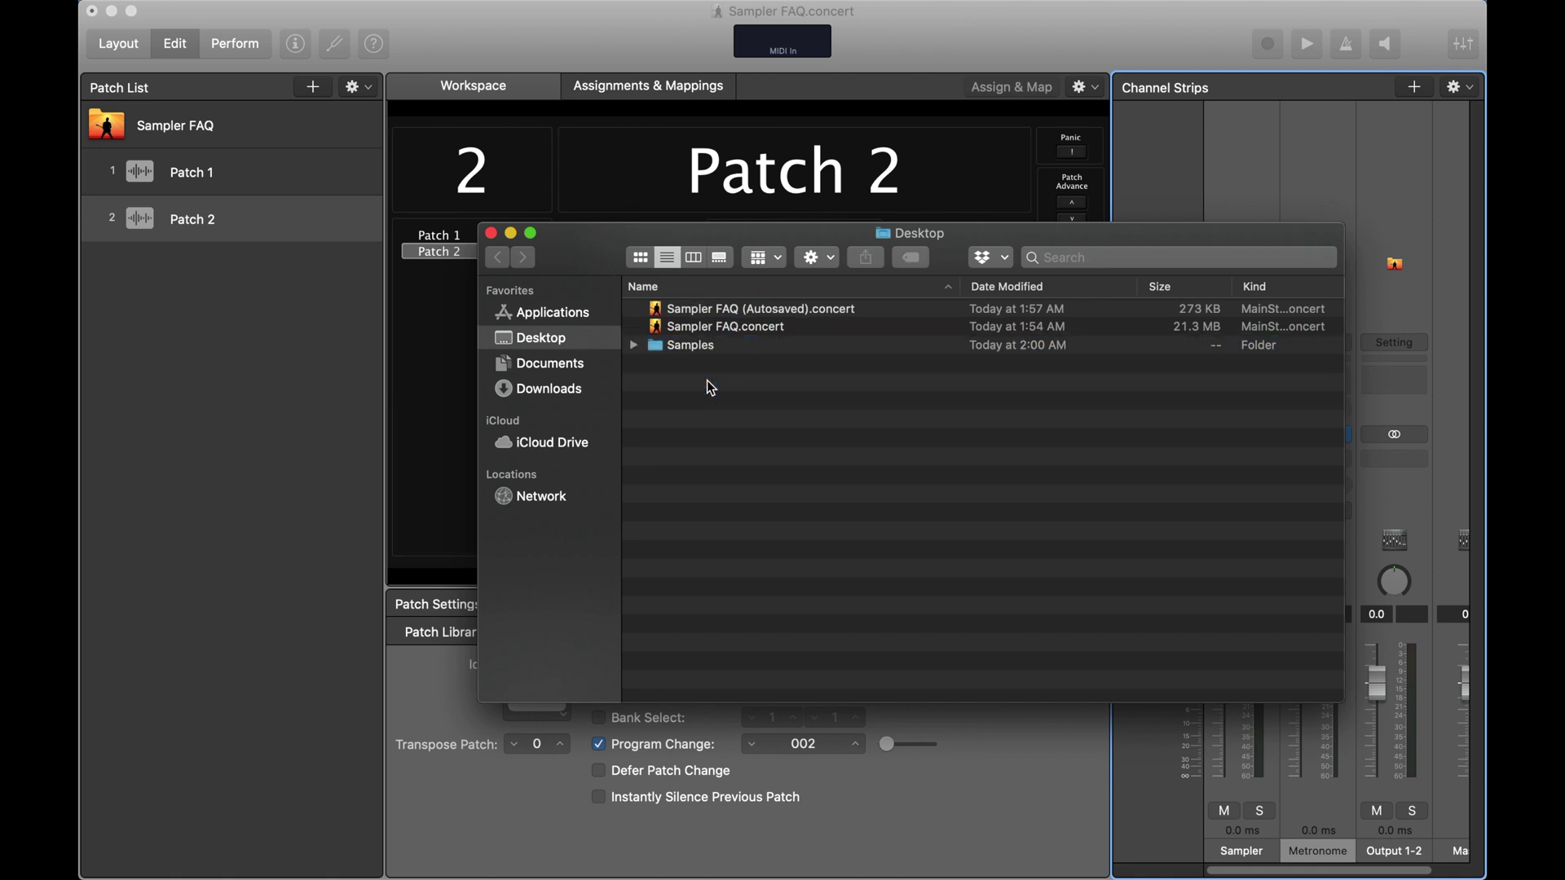